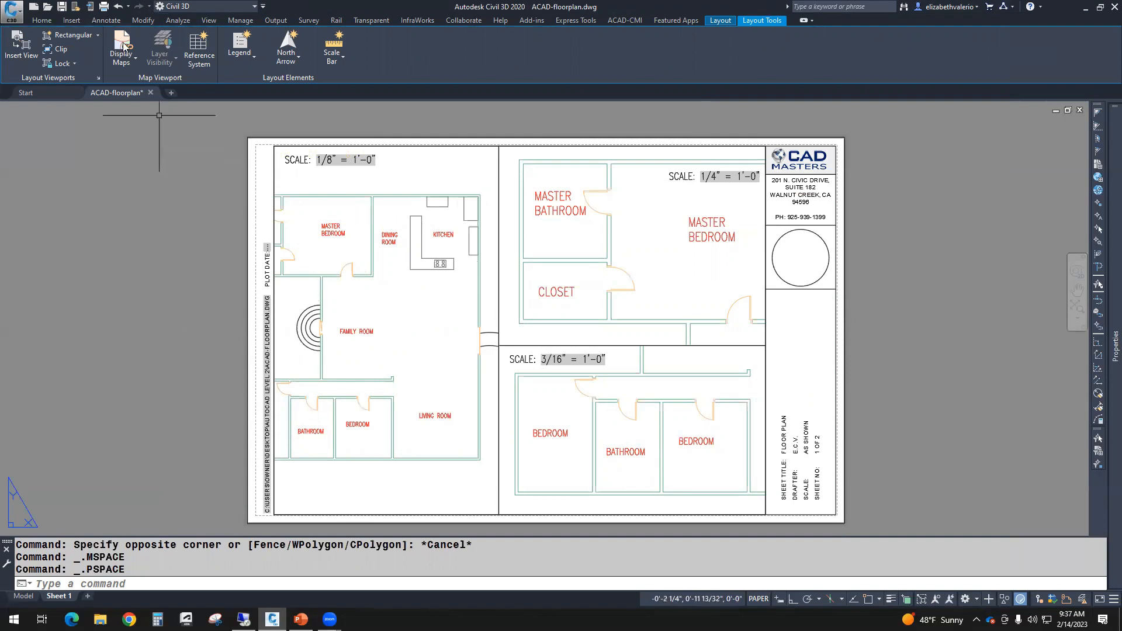
Switch to model space and examine the MASTER BEDROOM label's text style, text height and annotative properties.
{"action": "left_click", "coordinate": [106, 20]}
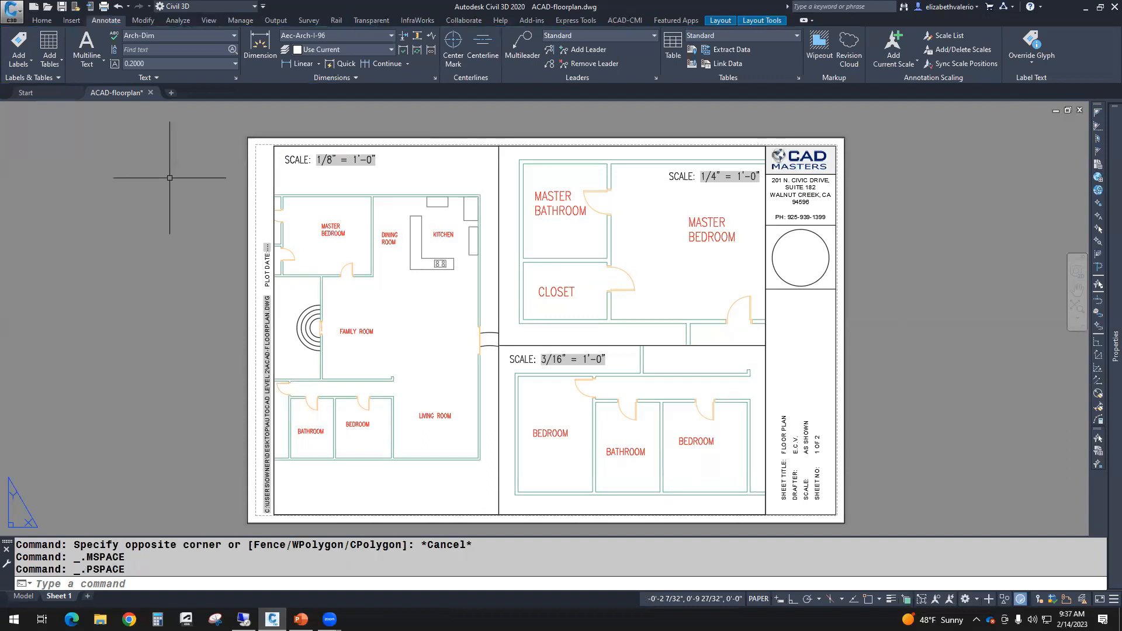
{"action": "left_click", "coordinate": [25, 598]}
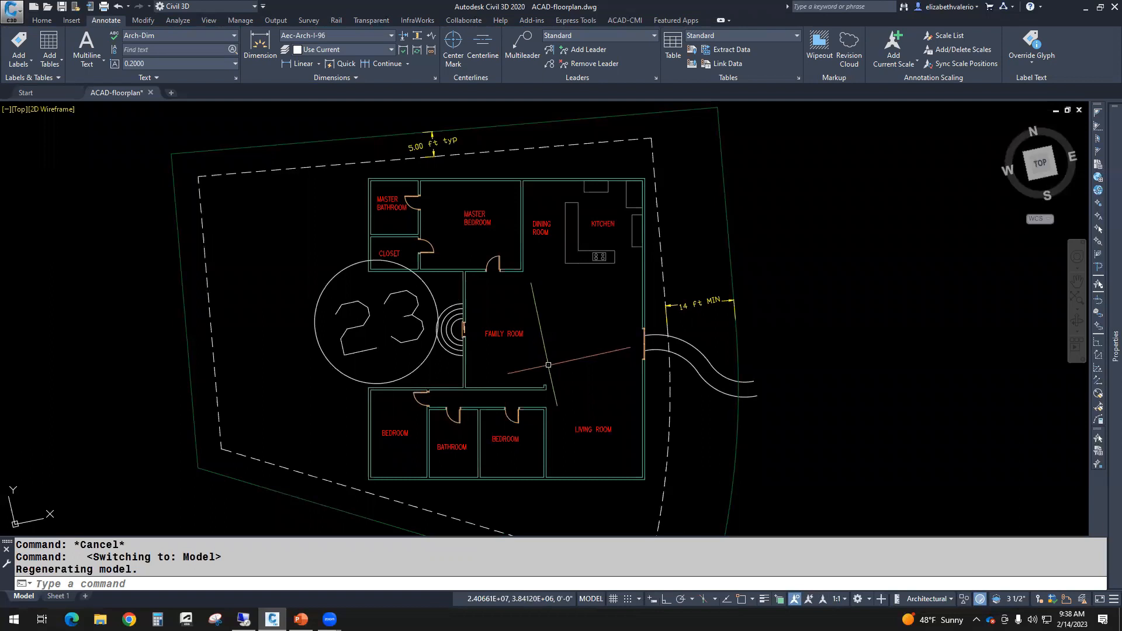
{"action": "left_click", "coordinate": [479, 224]}
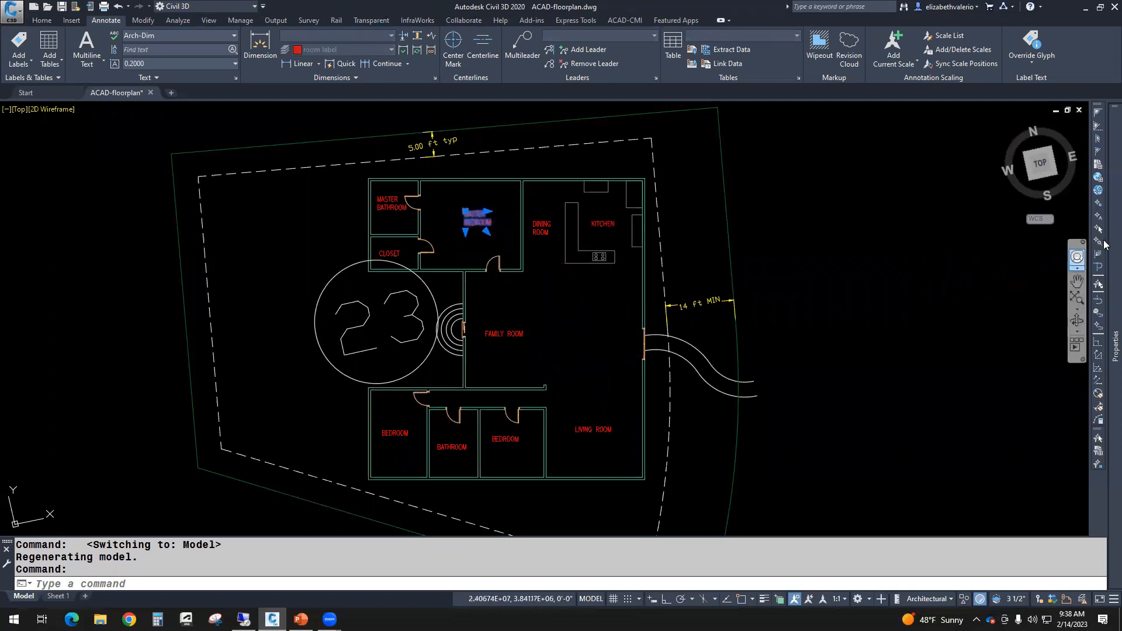
{"action": "mouse_move", "coordinate": [1106, 240]}
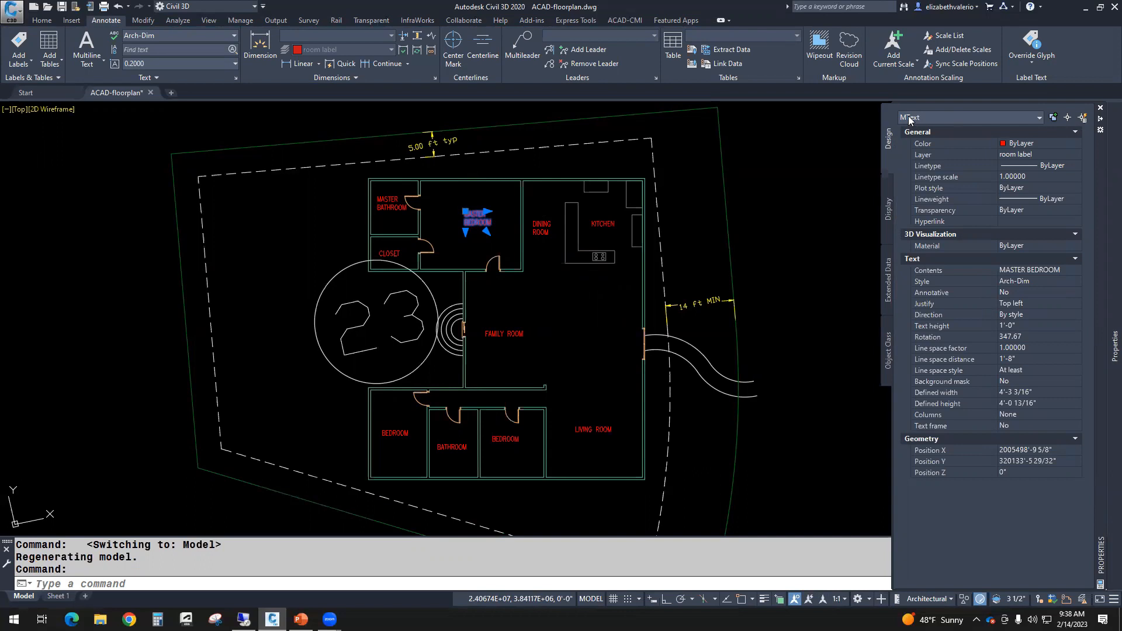
{"action": "left_click", "coordinate": [935, 281]}
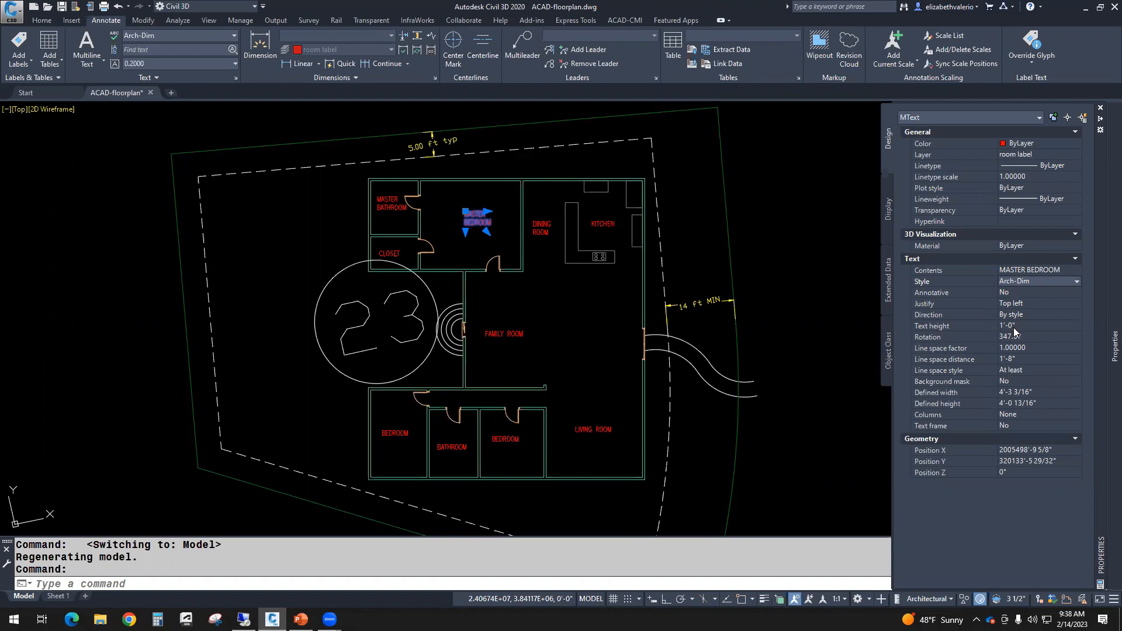
{"action": "left_click", "coordinate": [981, 327]}
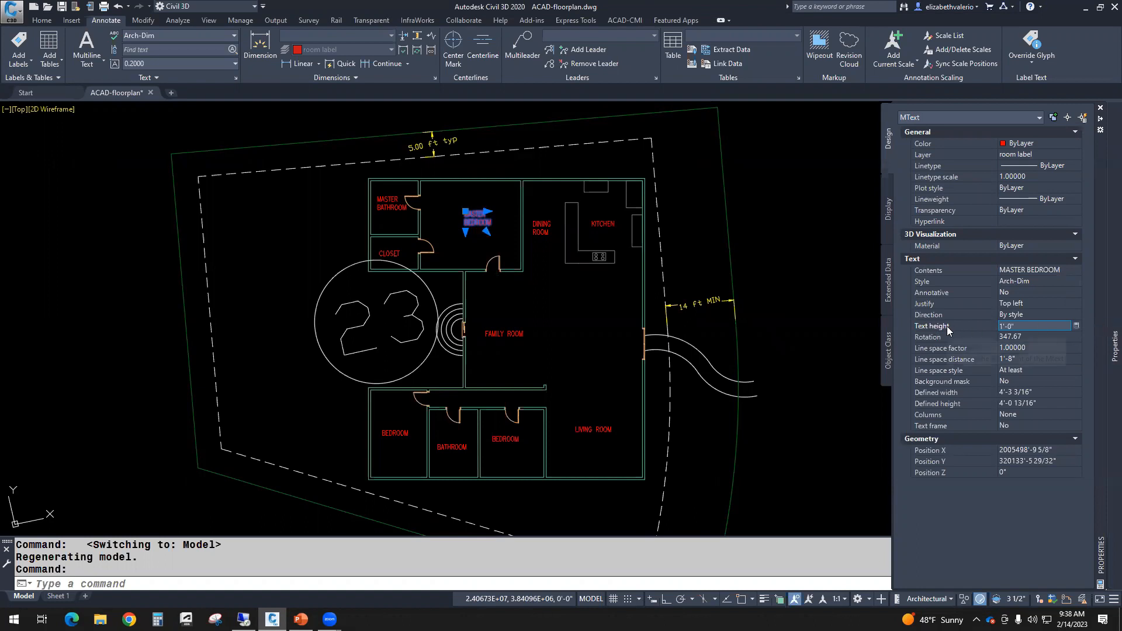
{"action": "left_click", "coordinate": [944, 293]}
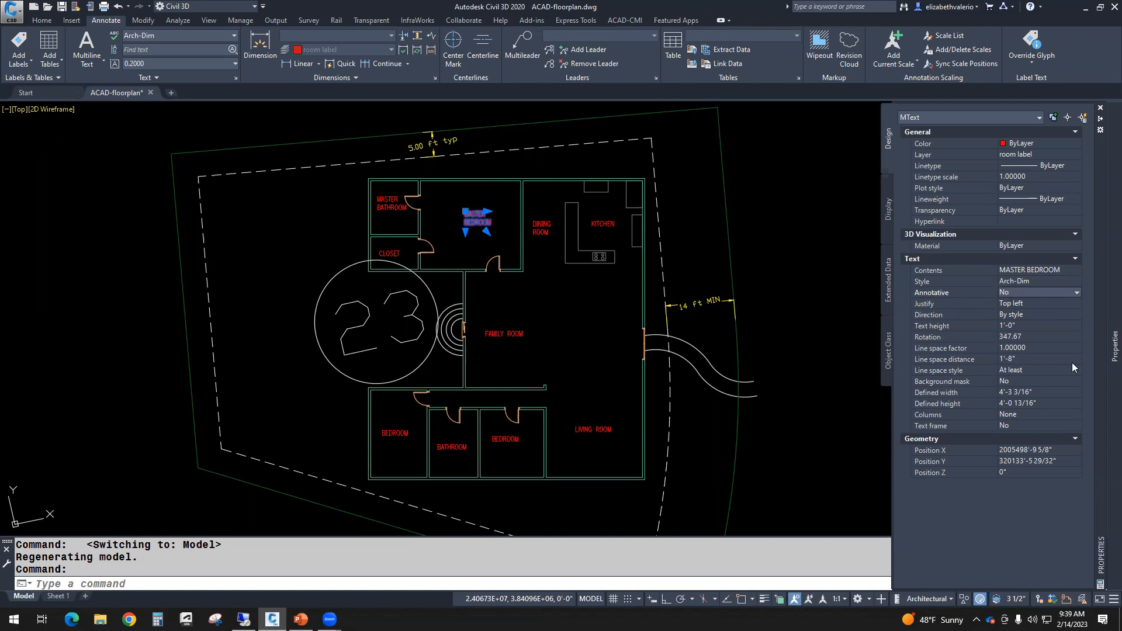
{"action": "key", "text": "Escape"}
{"action": "key", "text": "Escape"}
{"action": "key", "text": "Escape"}
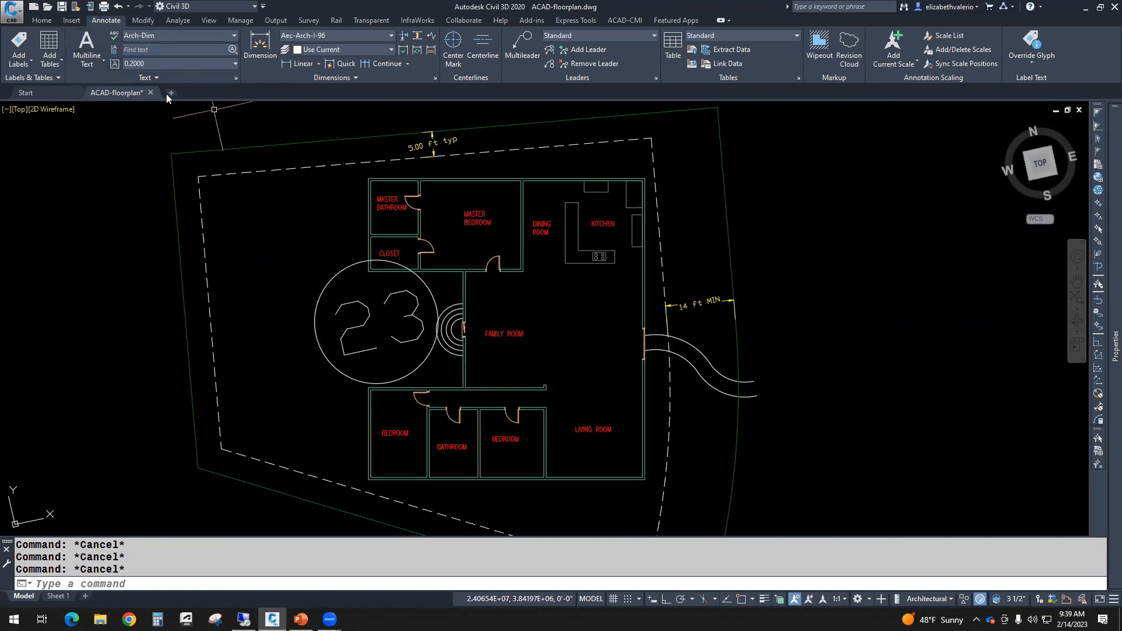
Create a new text style named Arch-Dim-Anno based on the Arch-Dim style.
{"action": "left_click", "coordinate": [173, 34]}
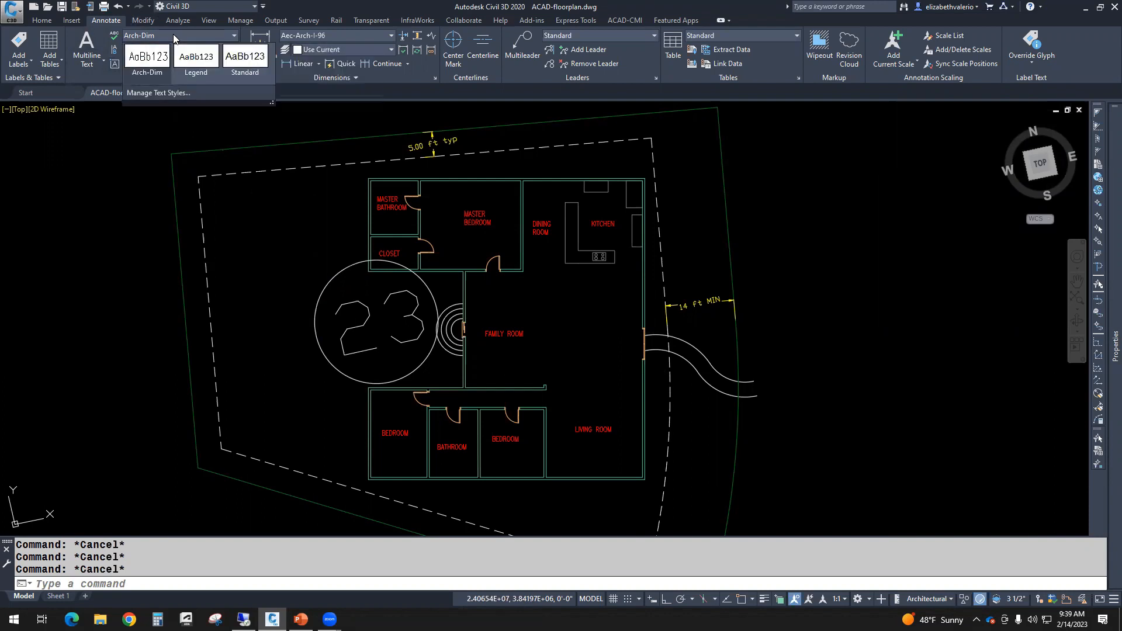
{"action": "left_click", "coordinate": [158, 94]}
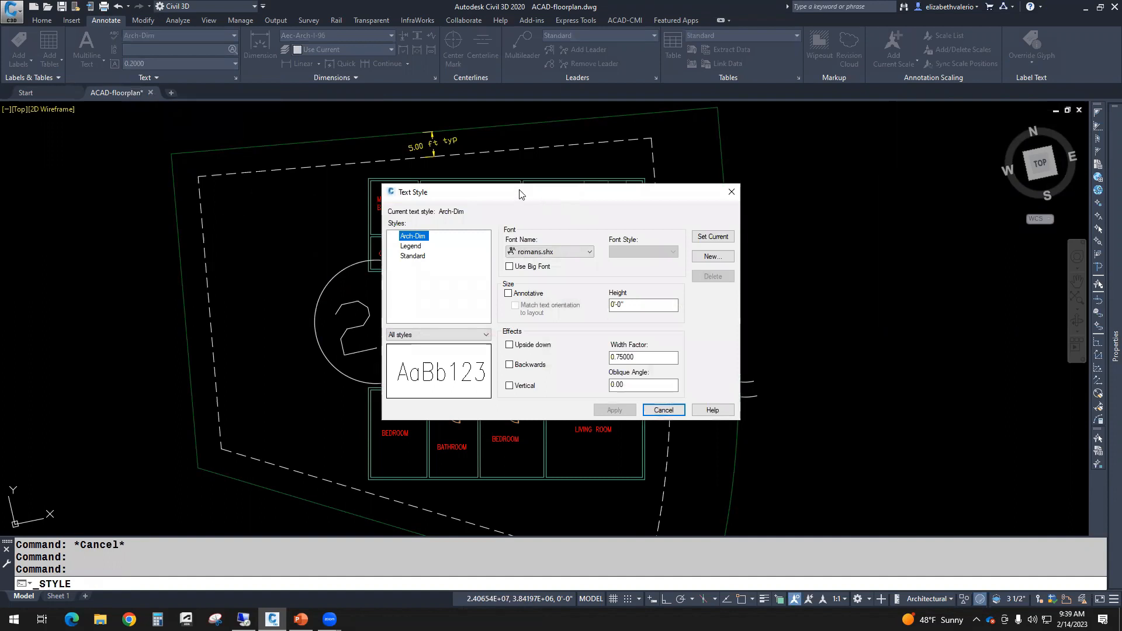
{"action": "left_click_drag", "start_coordinate": [520, 194], "coordinate": [181, 174]}
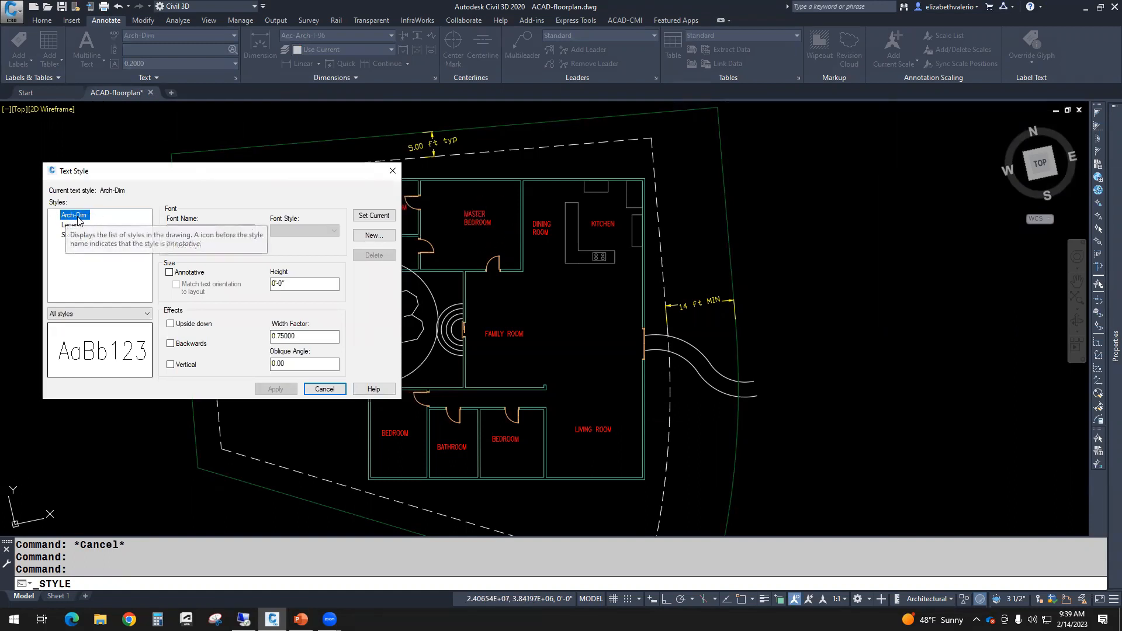
{"action": "left_click", "coordinate": [373, 236]}
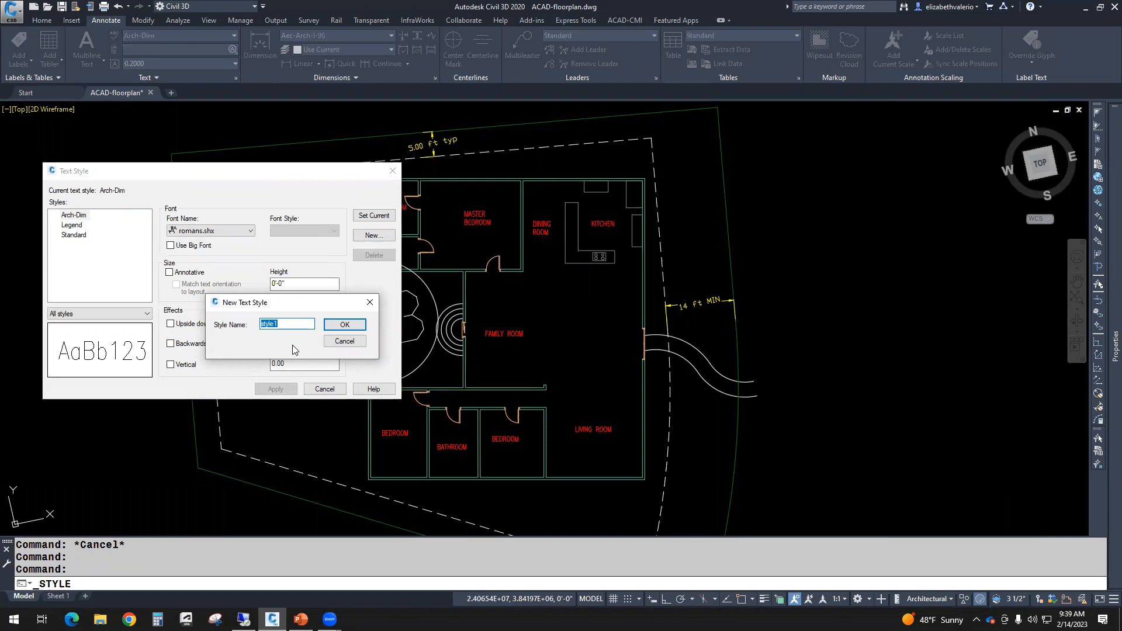
{"action": "type", "text": "Arch-D"}
{"action": "type", "text": "im-Anno"}
{"action": "left_click", "coordinate": [344, 325]}
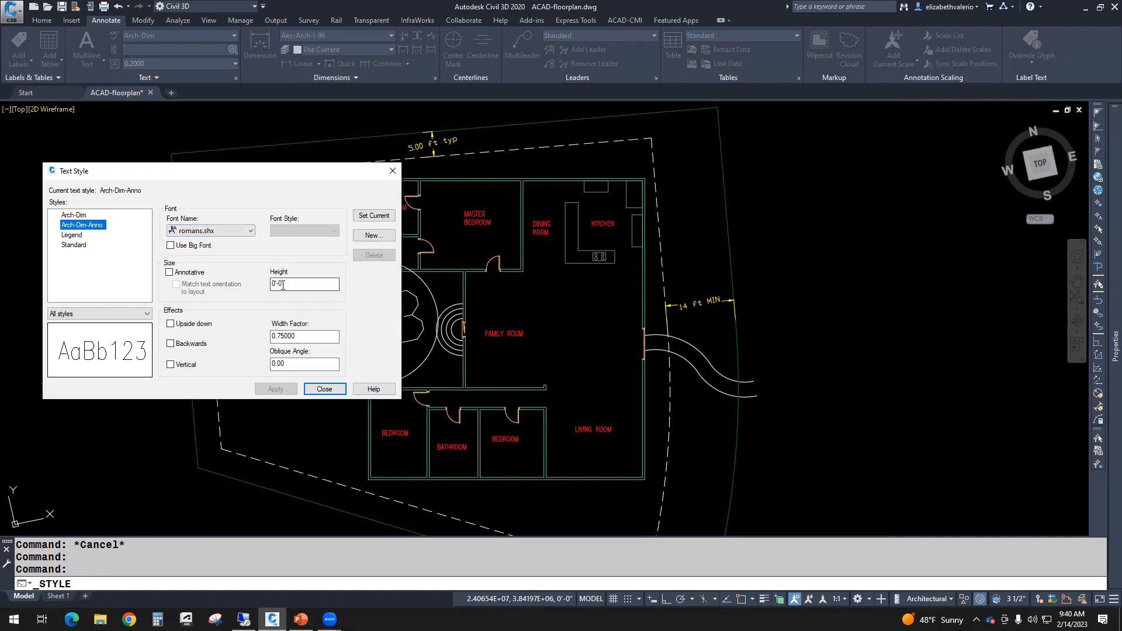
Make the Arch-Dim-Anno style annotative and set its paper text height to 1/8" (.125).
{"action": "left_click", "coordinate": [170, 273]}
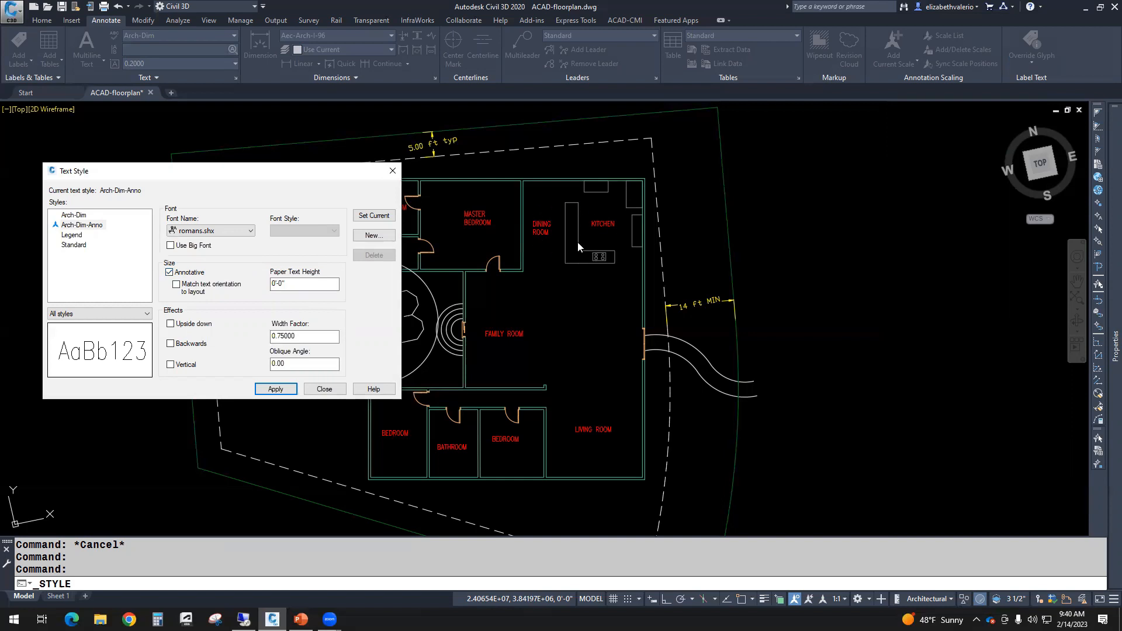
{"action": "left_click", "coordinate": [282, 285]}
{"action": "left_click_drag", "start_coordinate": [261, 283], "coordinate": [252, 314]}
{"action": "type", "text": ".125"}
{"action": "key", "text": "Return"}
{"action": "left_click", "coordinate": [338, 284]}
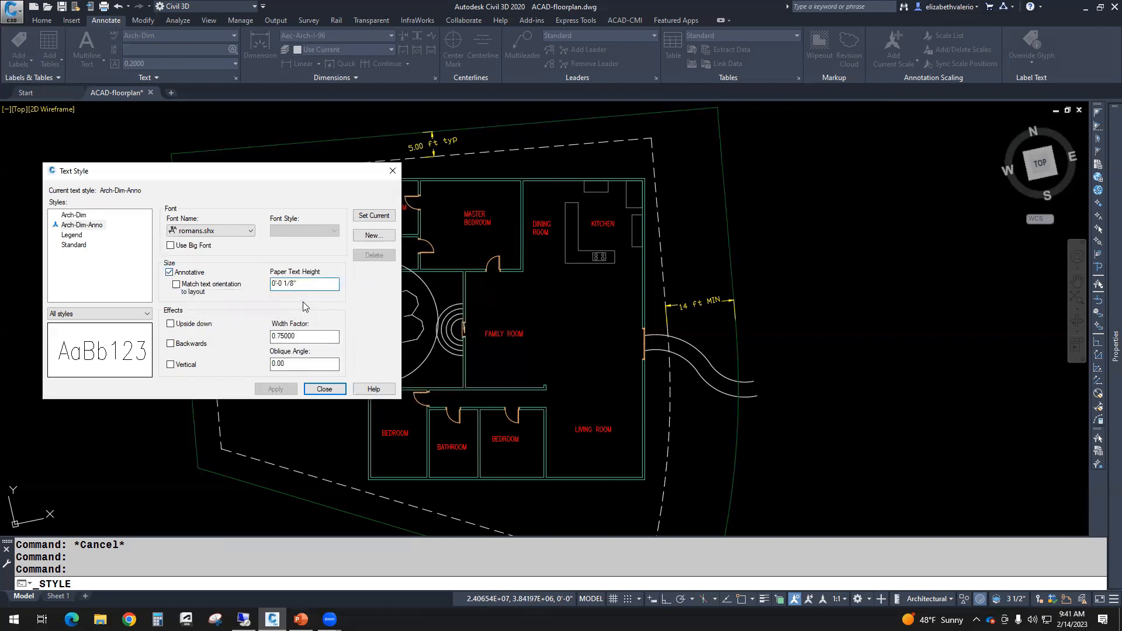
Make Arch-Dim-Anno the current text style and finish editing the text styles.
{"action": "left_click", "coordinate": [81, 225]}
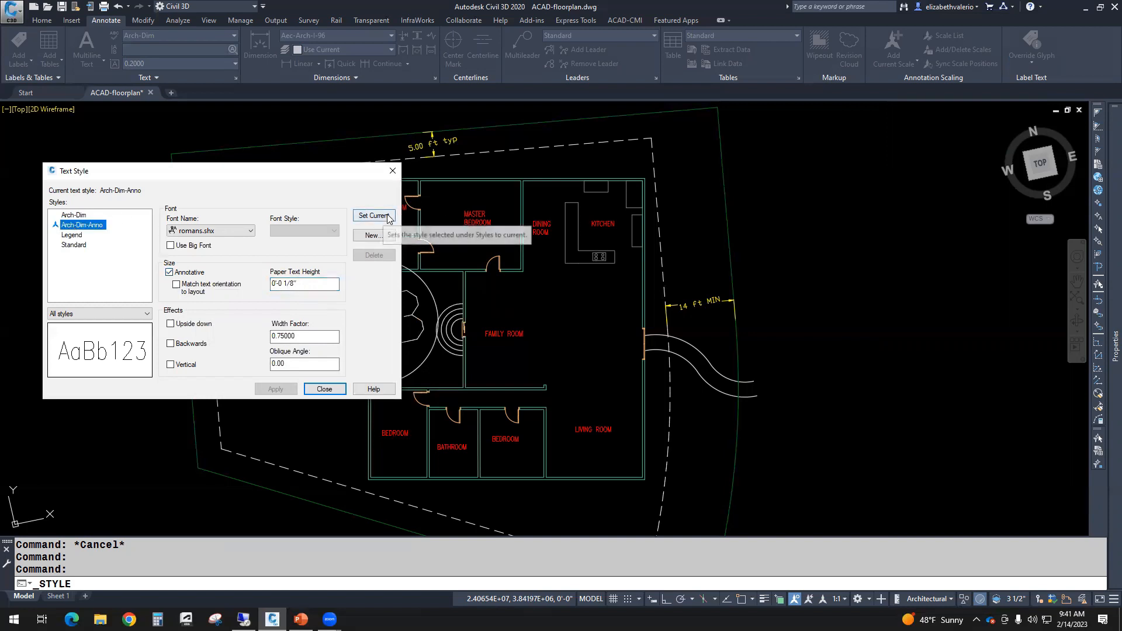
{"action": "left_click", "coordinate": [384, 215]}
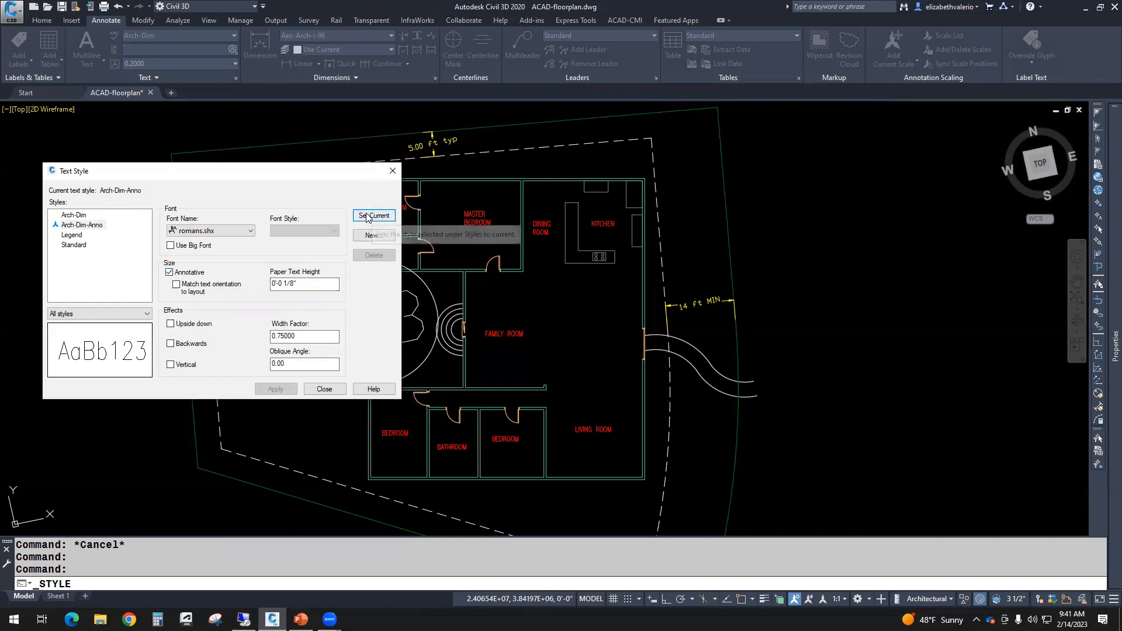
{"action": "left_click", "coordinate": [86, 227]}
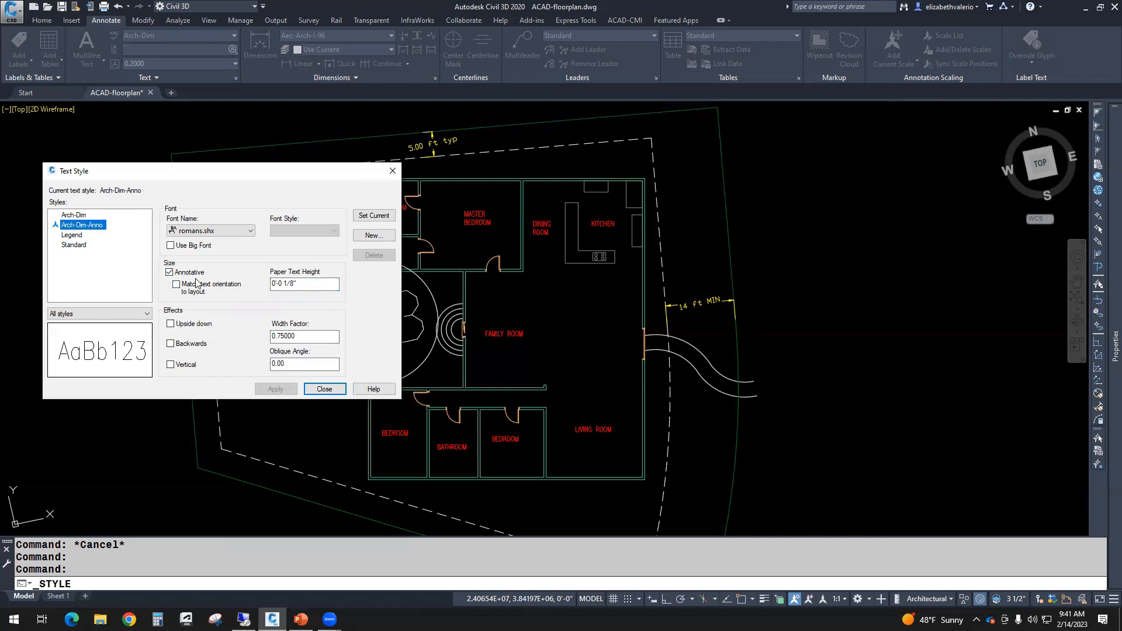
{"action": "left_click", "coordinate": [325, 389]}
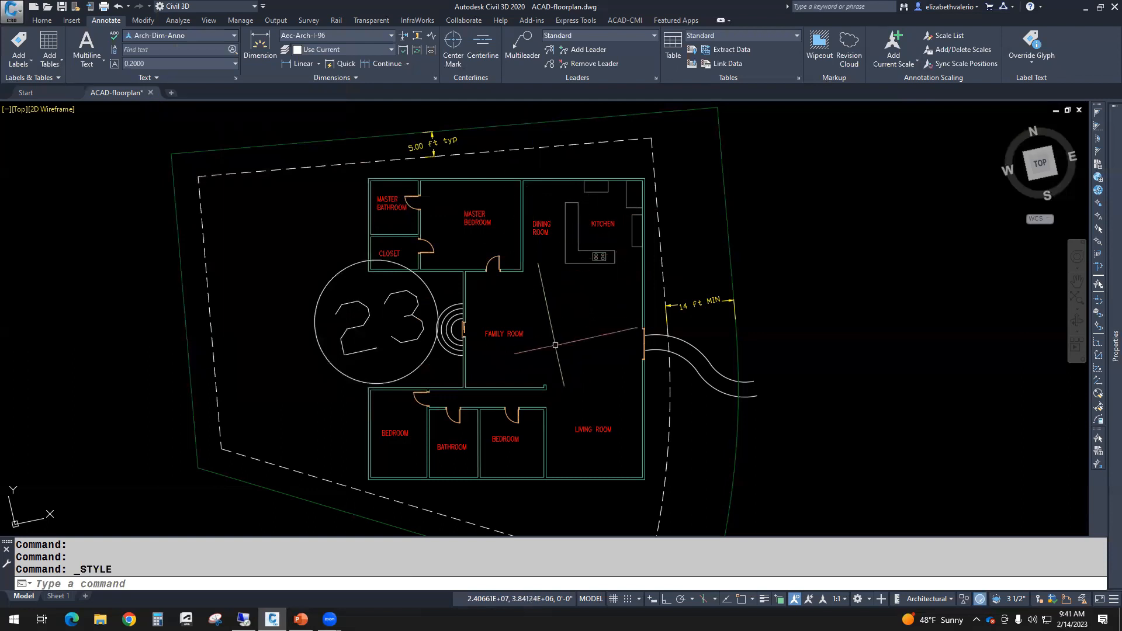
Check the full floor plan's viewport scale on Sheet 1 and set the model space annotation scale to 1/8" = 1'-0".
{"action": "middle_click_drag", "start_coordinate": [573, 346], "coordinate": [533, 345]}
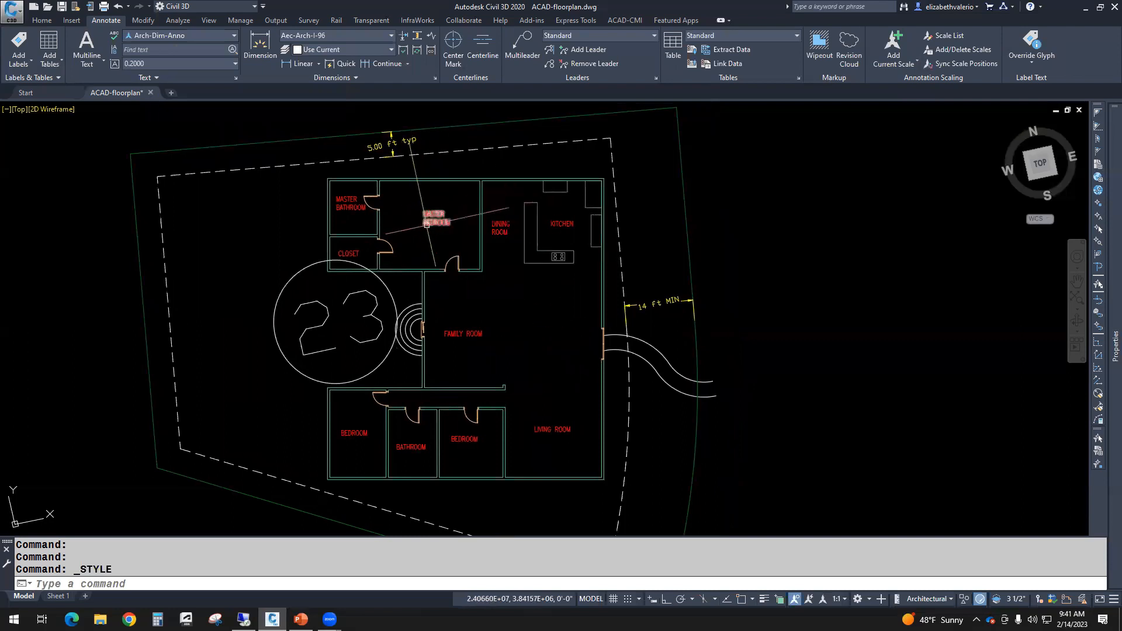
{"action": "mouse_move", "coordinate": [1106, 272]}
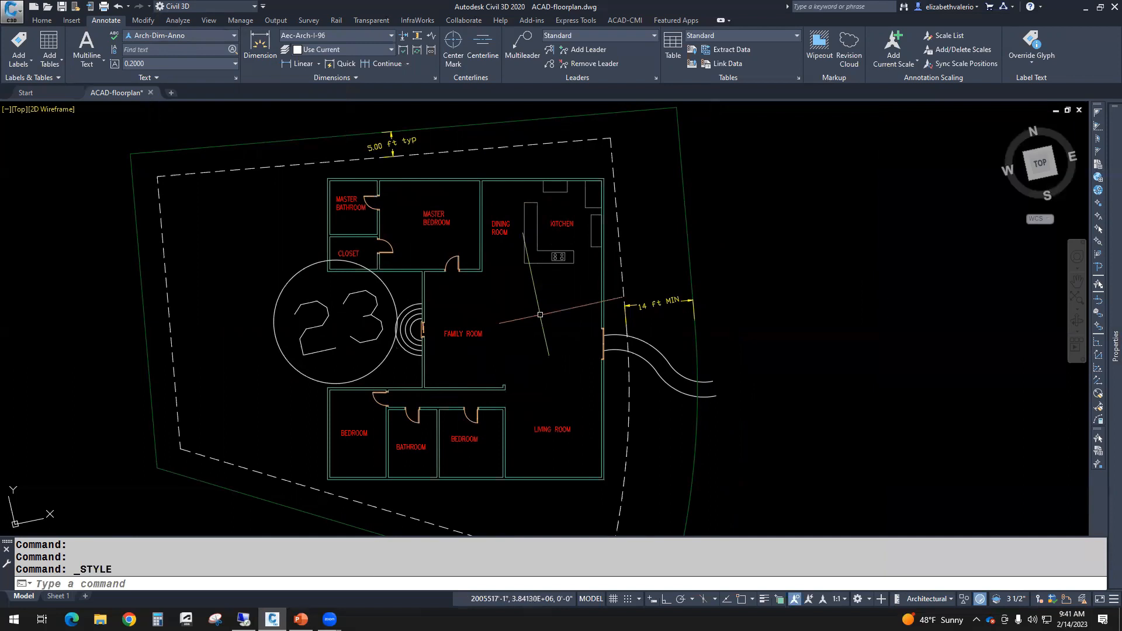
{"action": "left_click", "coordinate": [846, 605]}
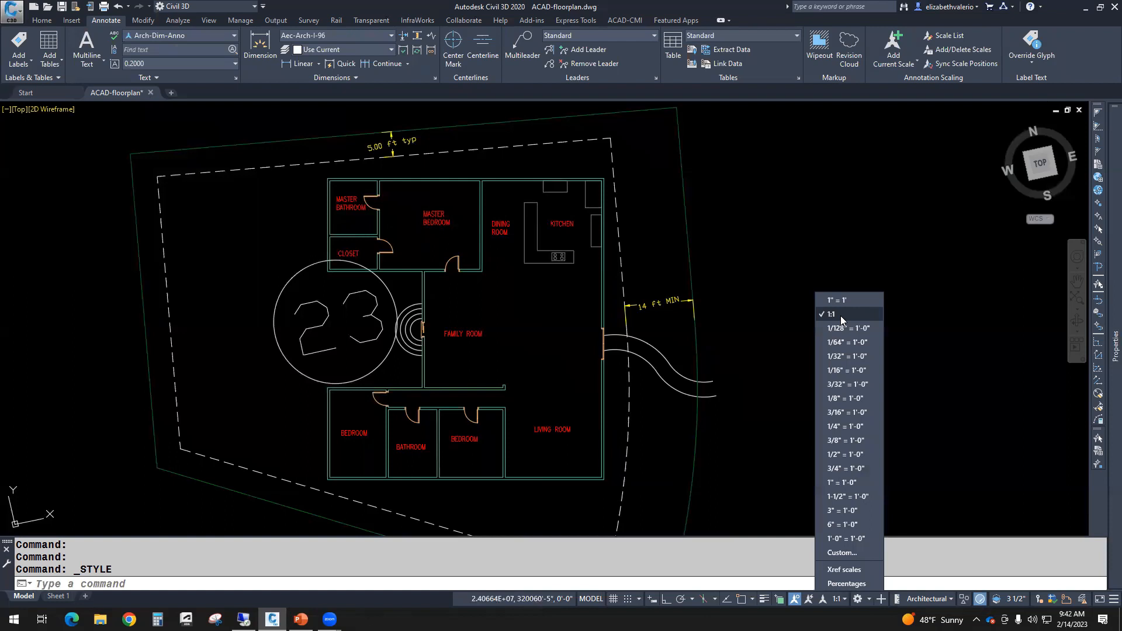
{"action": "left_click", "coordinate": [753, 296]}
{"action": "left_click", "coordinate": [57, 596]}
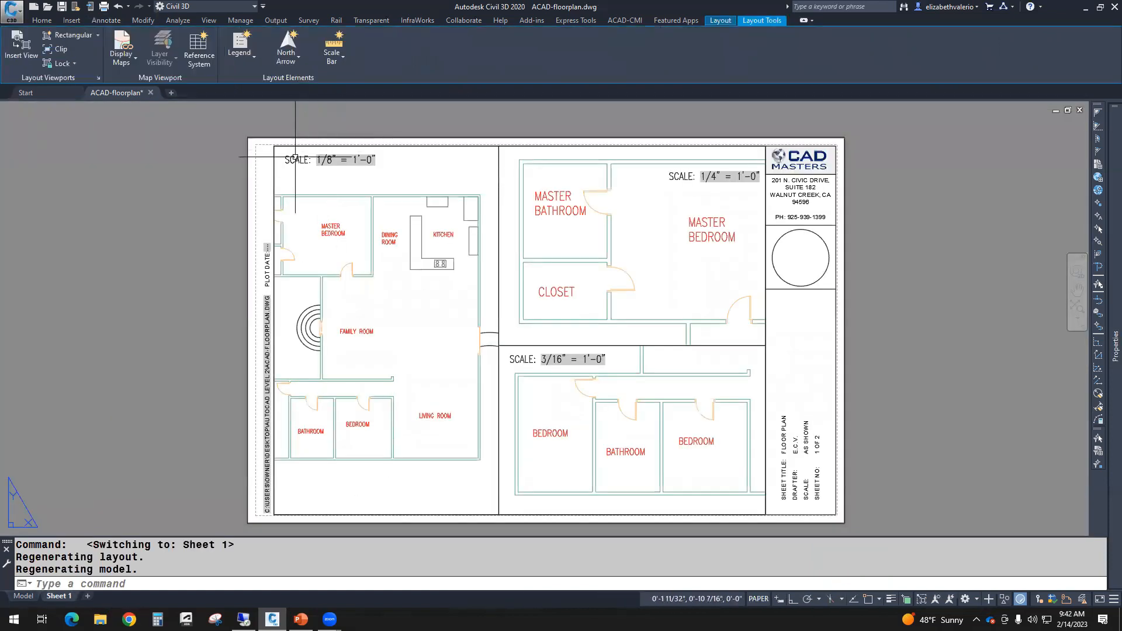
{"action": "left_click", "coordinate": [23, 596]}
{"action": "left_click", "coordinate": [838, 601]}
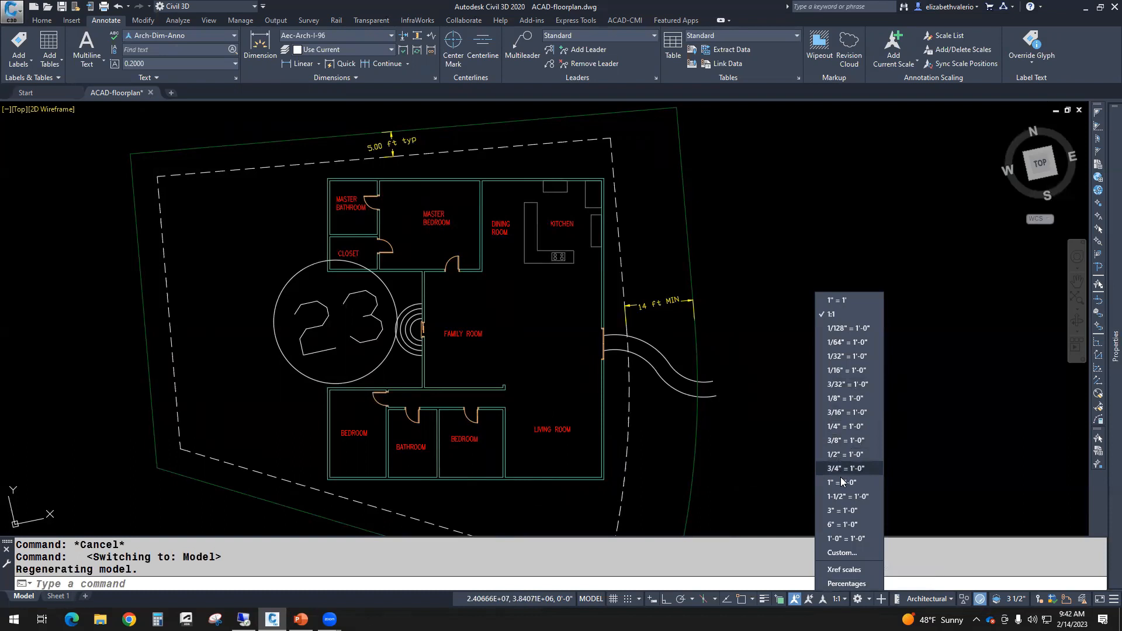
{"action": "left_click", "coordinate": [837, 398]}
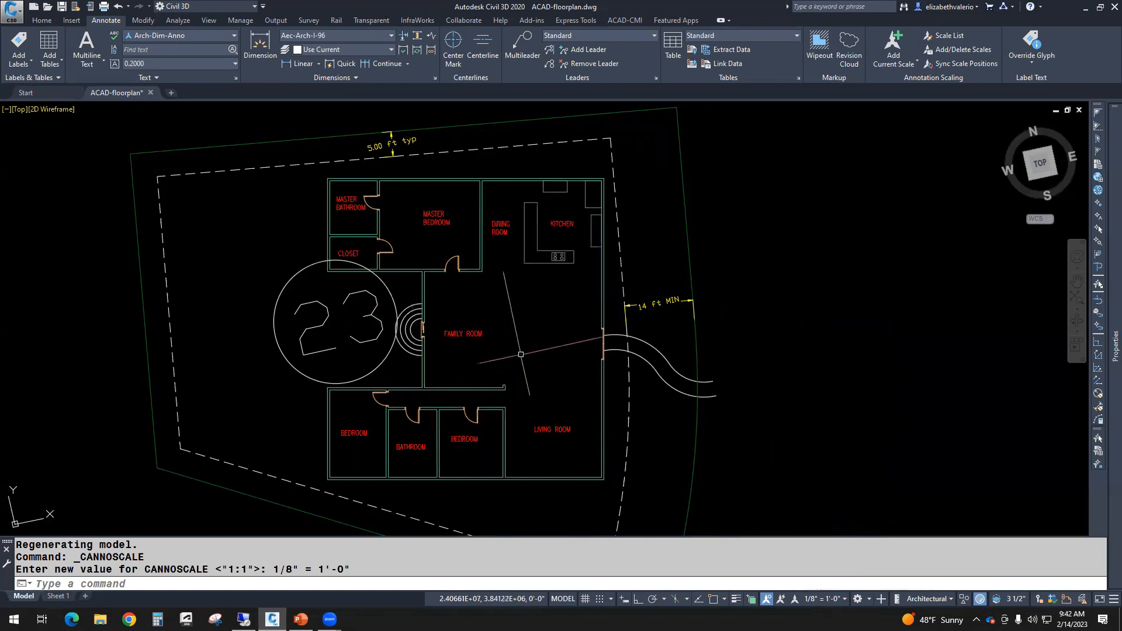
Change all room labels to the Arch-Dim-Anno text style, selecting them as objects similar to the FAMILY ROOM label.
{"action": "middle_click_drag", "start_coordinate": [521, 354], "coordinate": [461, 352]}
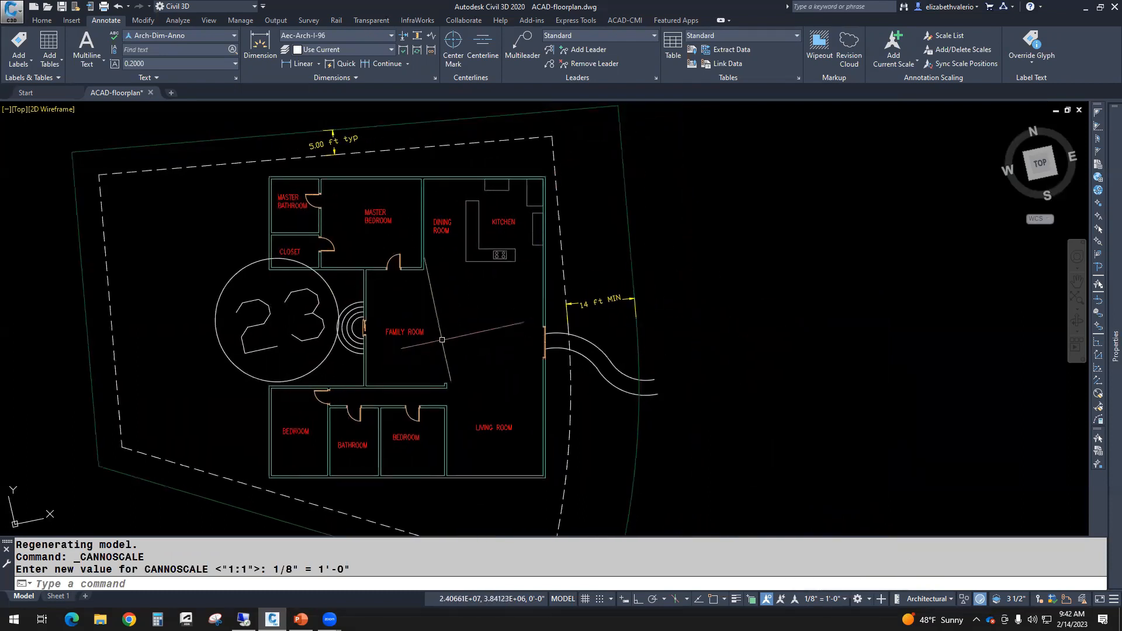
{"action": "left_click", "coordinate": [408, 333]}
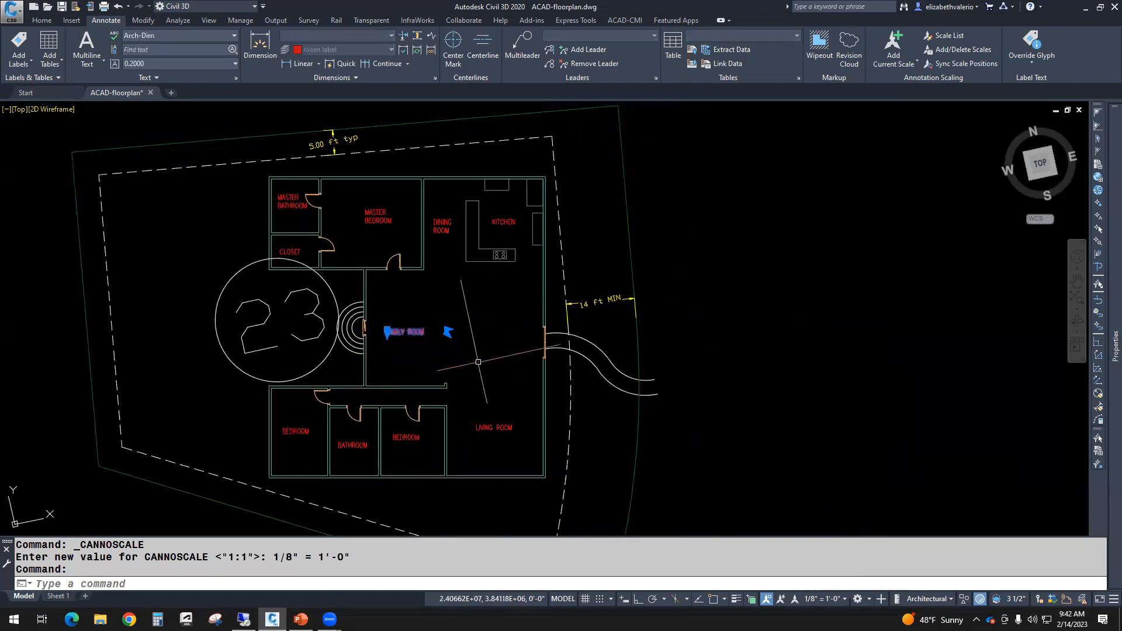
{"action": "right_click", "coordinate": [497, 319]}
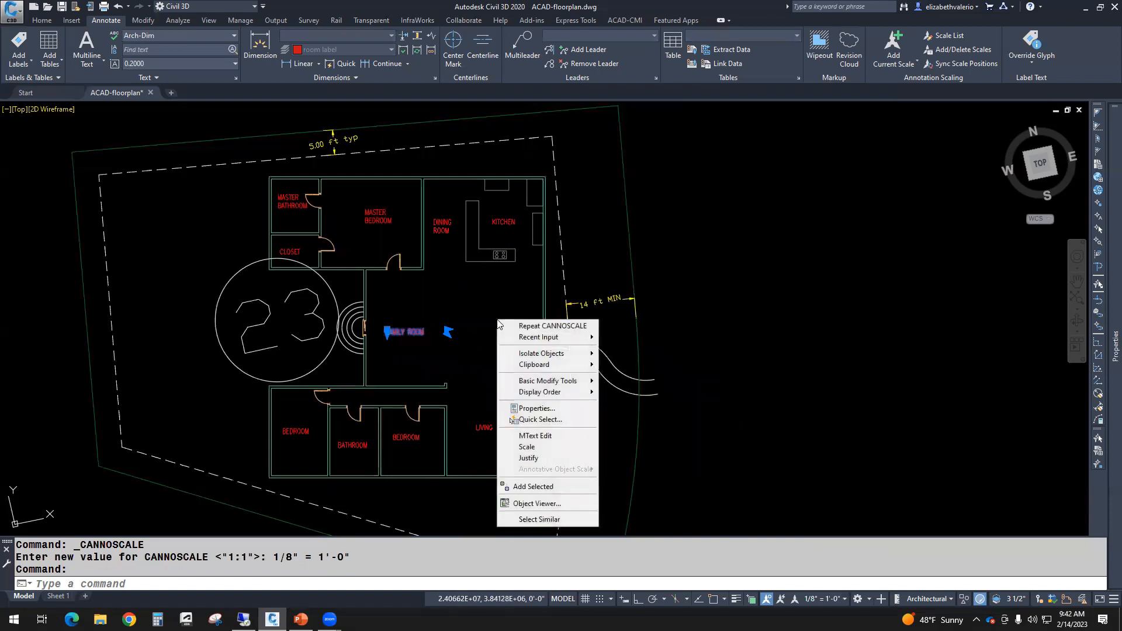
{"action": "left_click", "coordinate": [533, 522]}
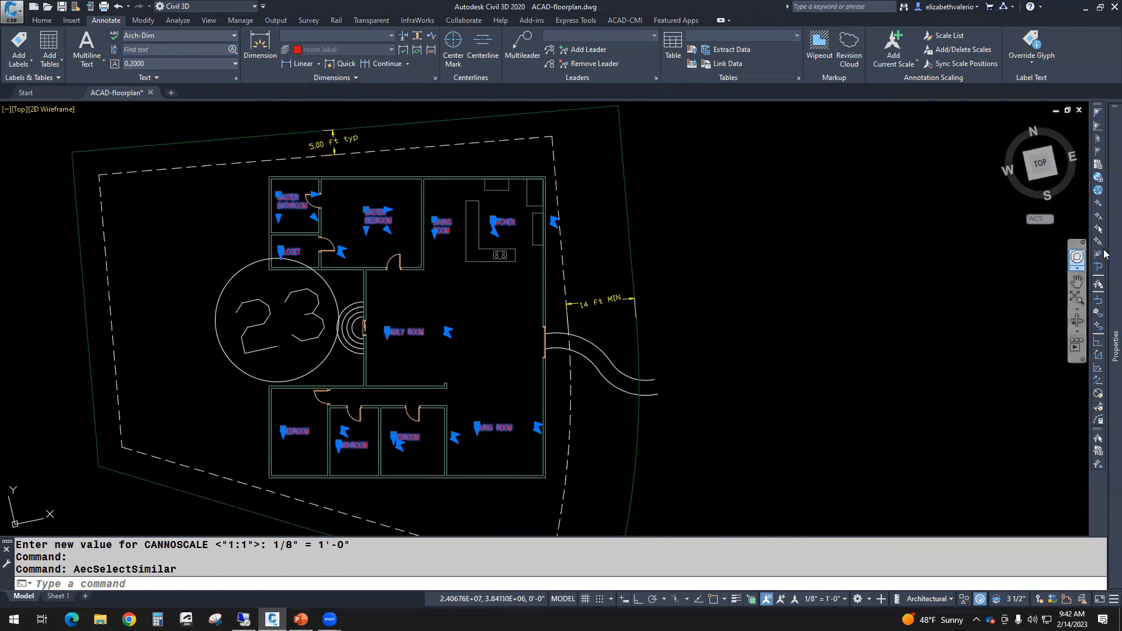
{"action": "mouse_move", "coordinate": [1104, 245]}
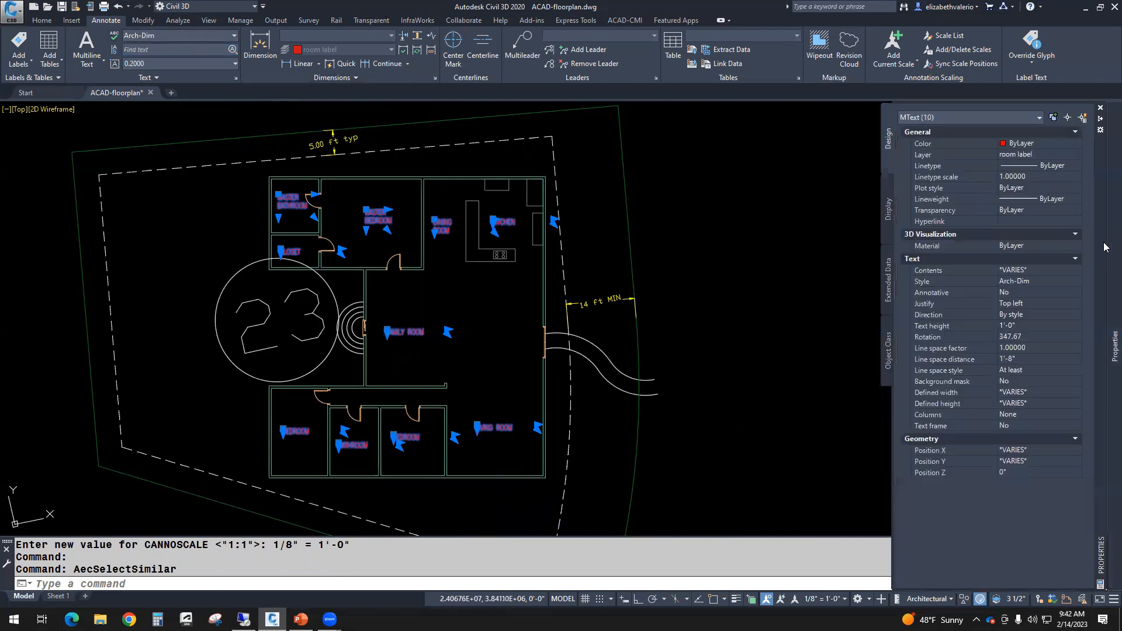
{"action": "left_click", "coordinate": [1051, 281]}
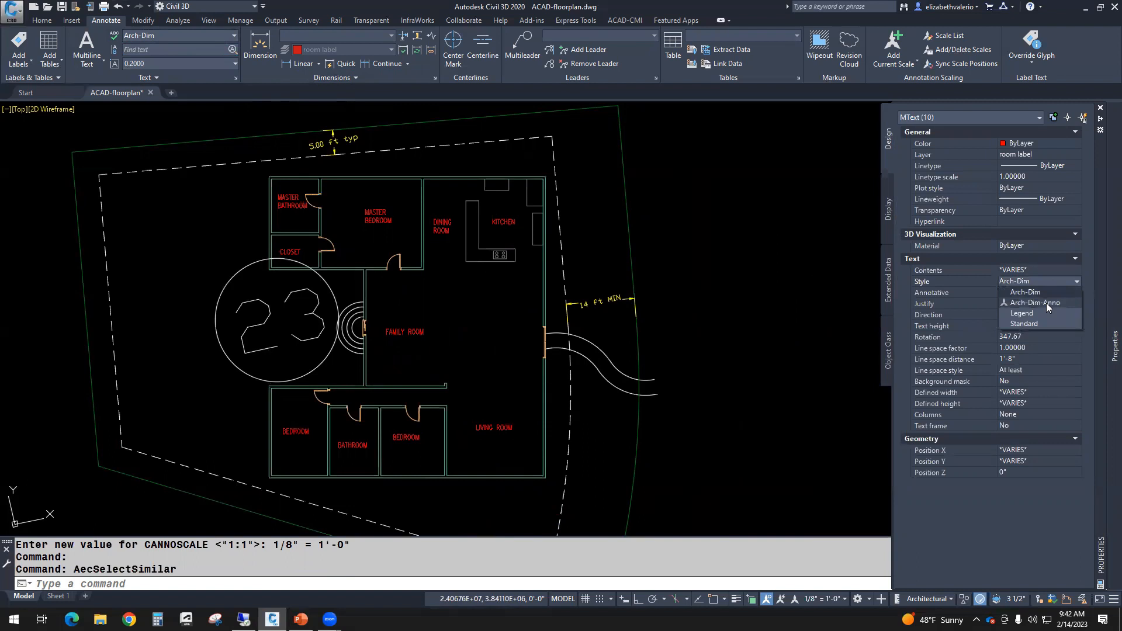
{"action": "left_click", "coordinate": [1046, 302]}
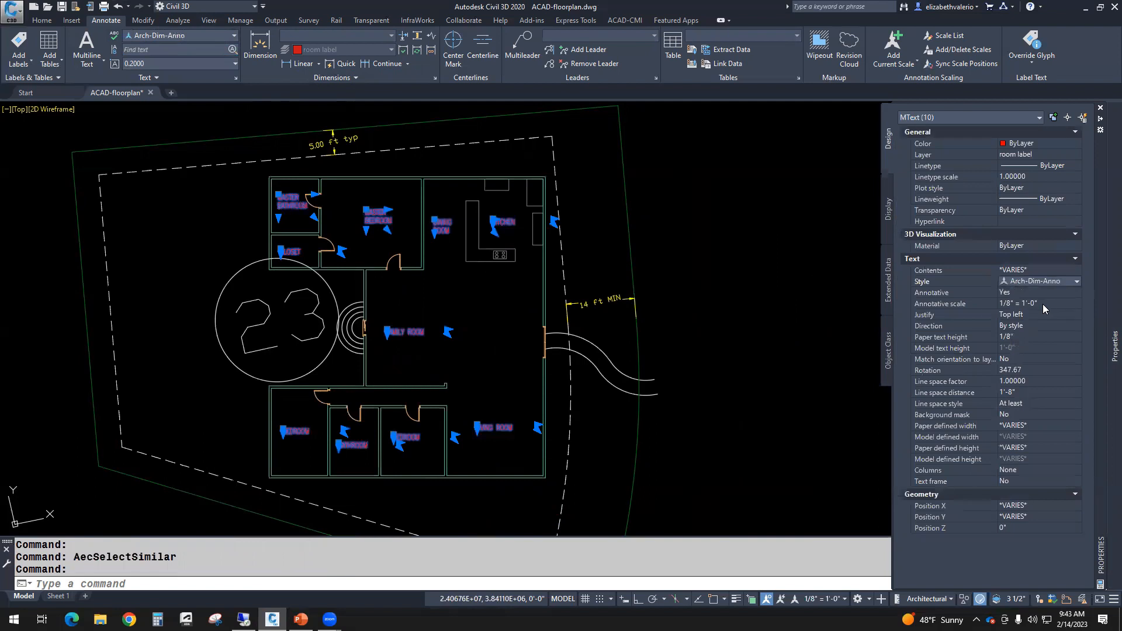
{"action": "key", "text": "ctrl+1"}
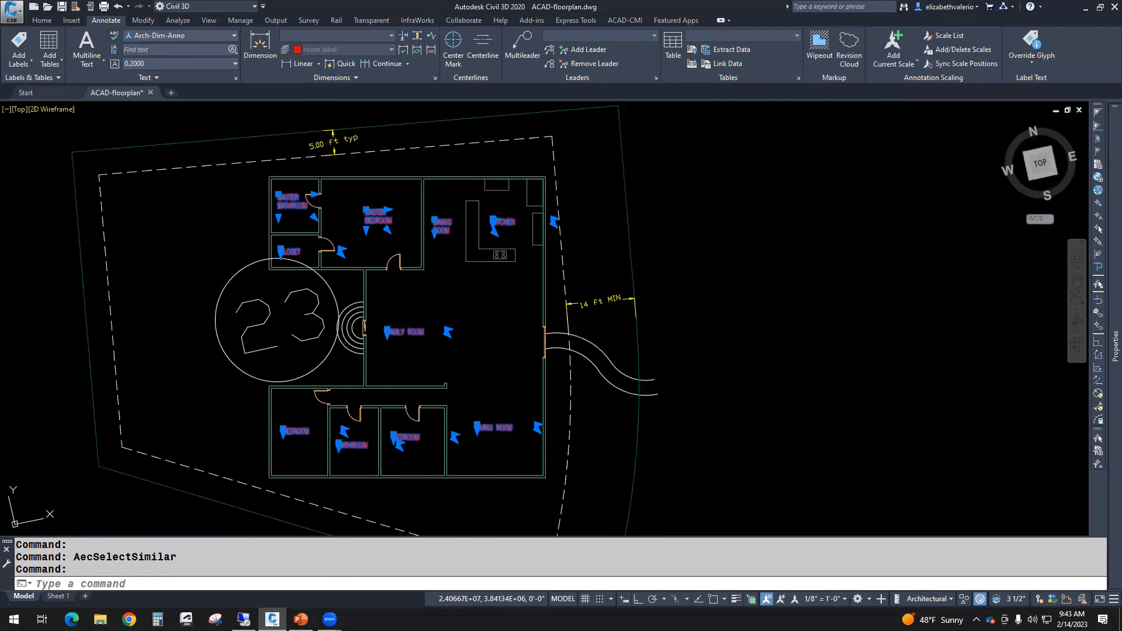
{"action": "key", "text": "Escape"}
{"action": "key", "text": "Escape"}
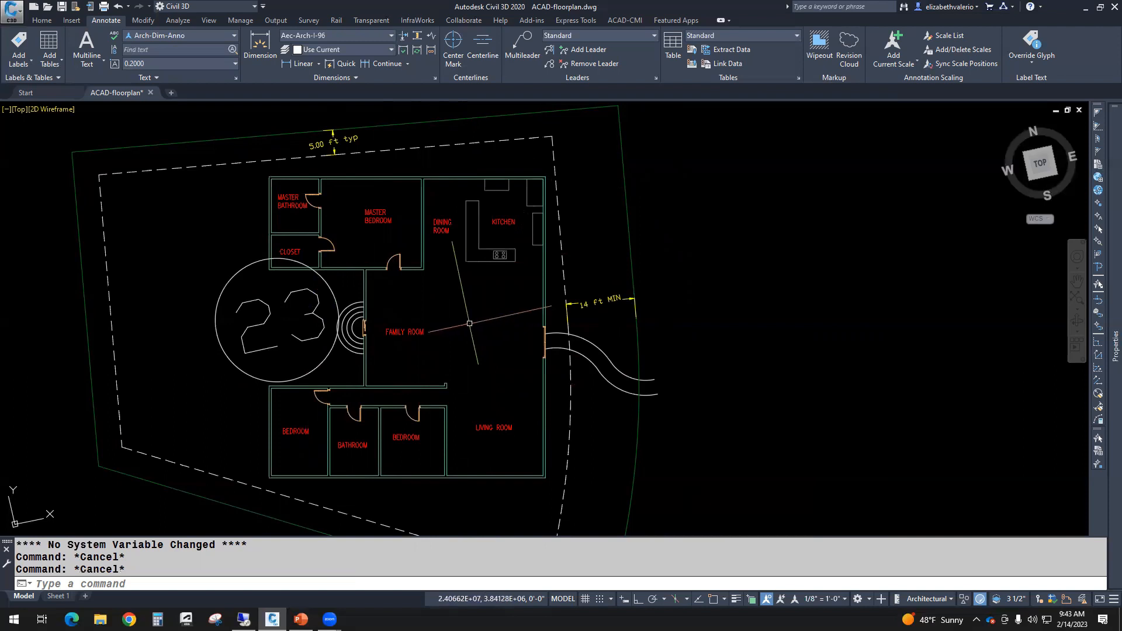
{"action": "mouse_move", "coordinate": [420, 330]}
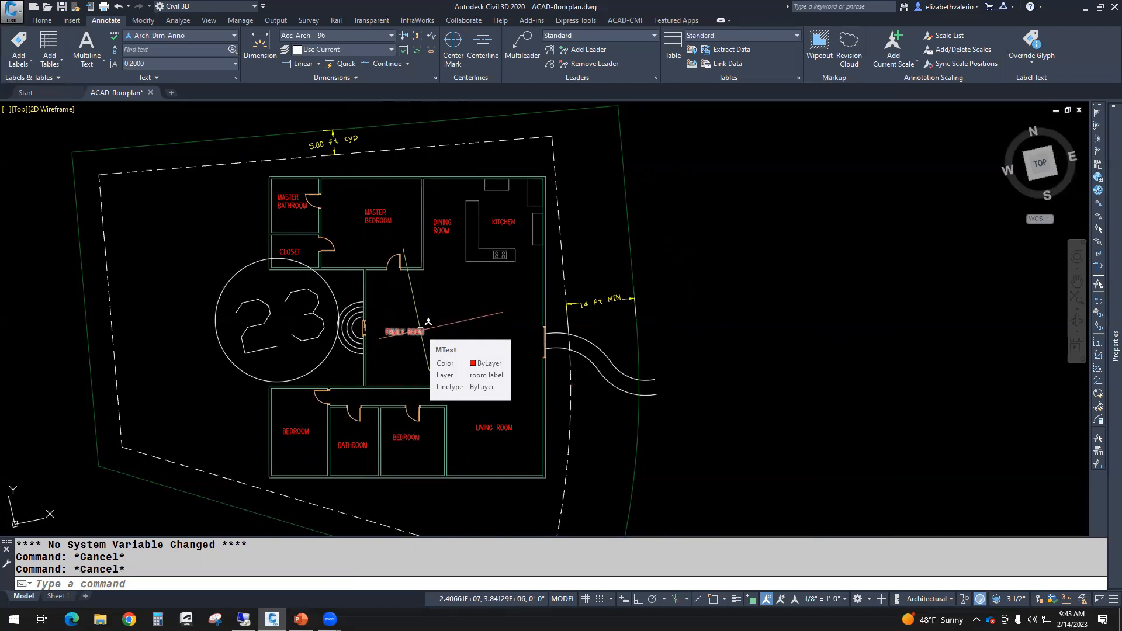
Inspect the annotative text properties of the FAMILY ROOM label in model space and clear the selection.
{"action": "left_click", "coordinate": [428, 322]}
{"action": "mouse_move", "coordinate": [1104, 219]}
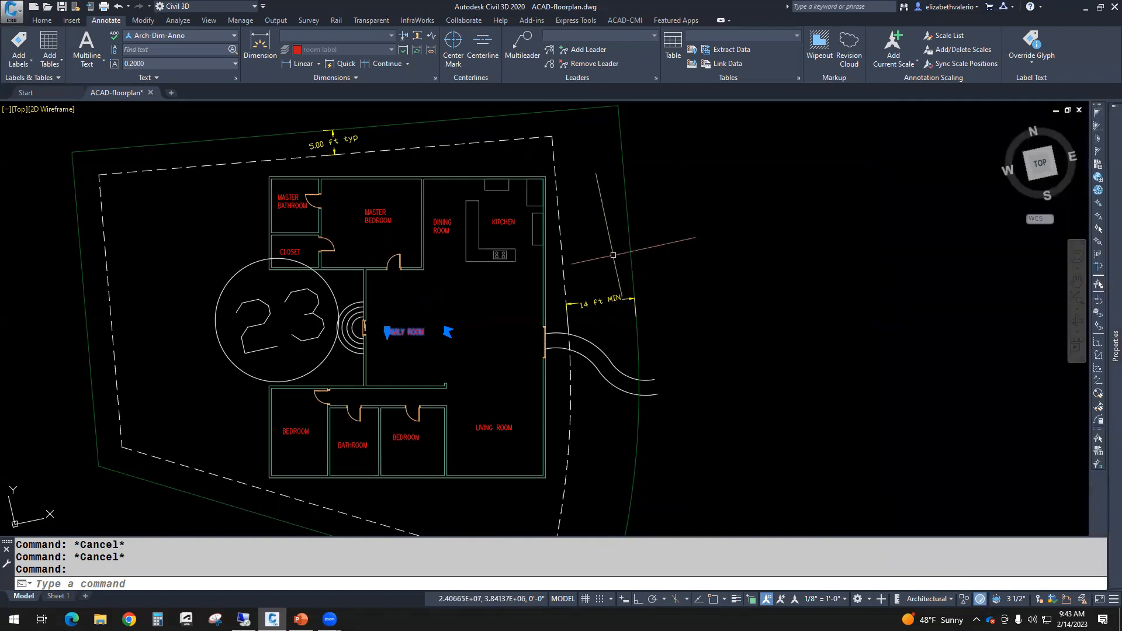
{"action": "key", "text": "Escape"}
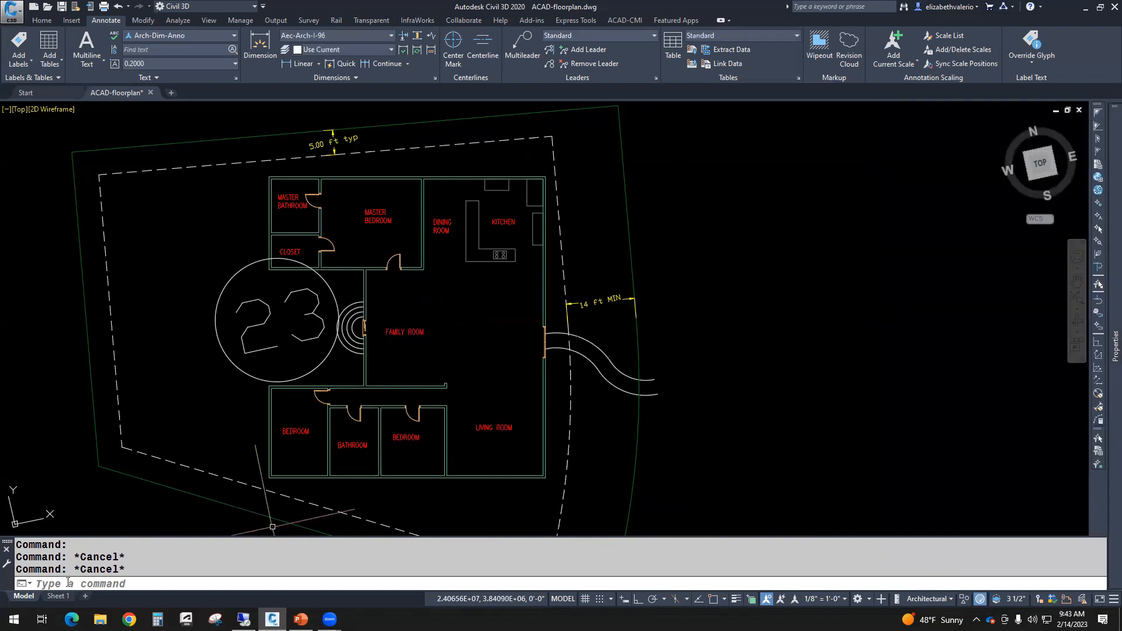
Compare the room labels in Sheet 1's three viewports, temporarily showing annotative objects for all scales.
{"action": "left_click", "coordinate": [59, 598]}
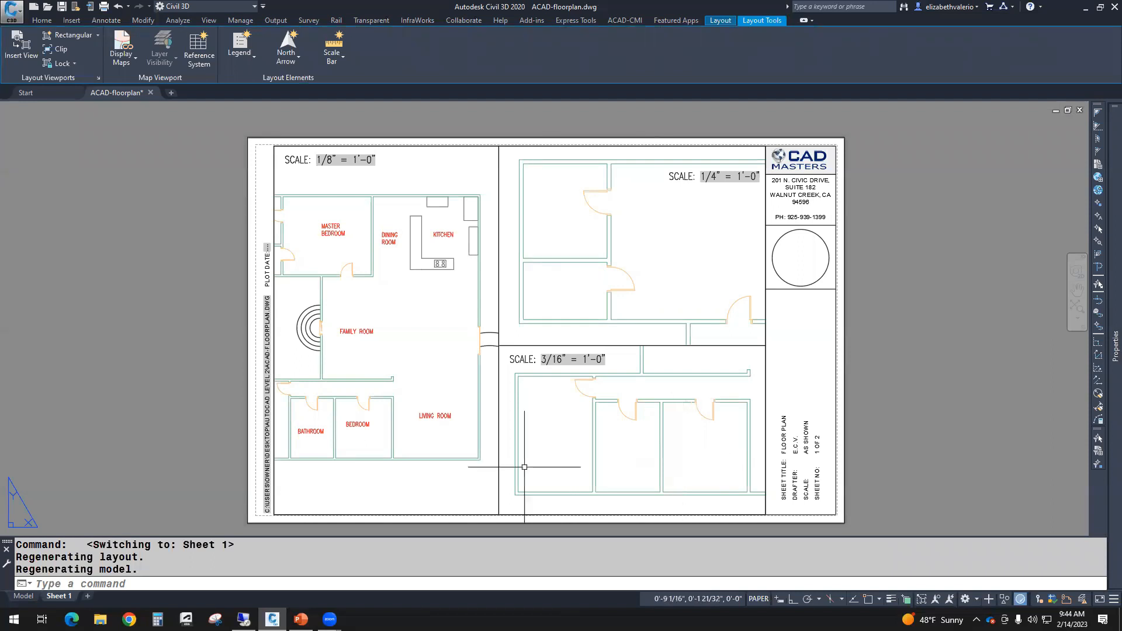
{"action": "left_click", "coordinate": [24, 596]}
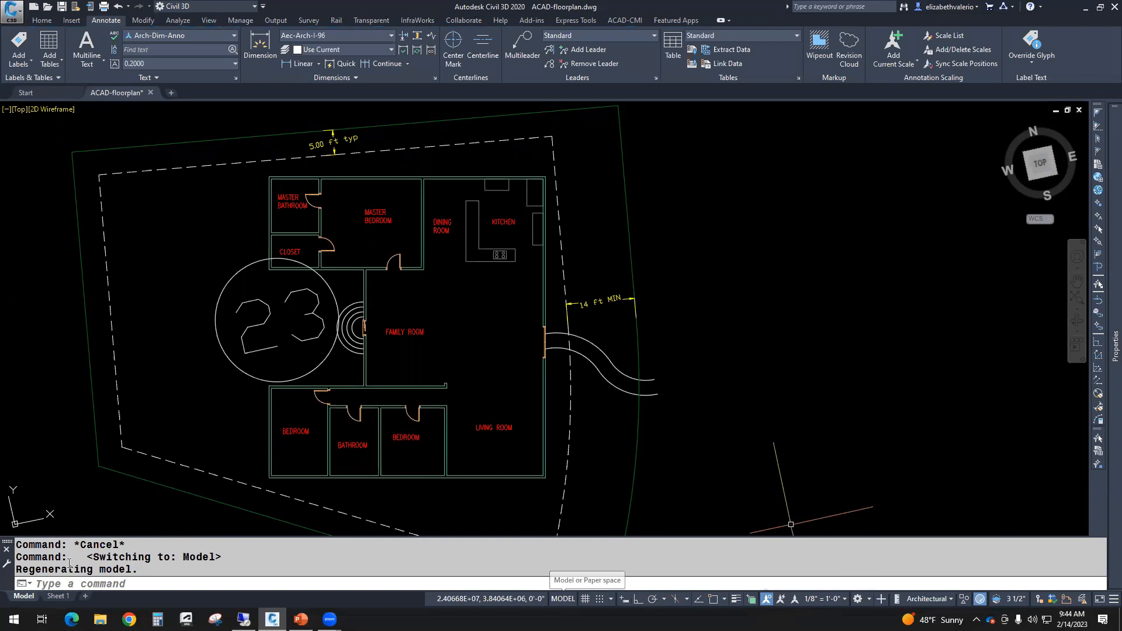
{"action": "left_click", "coordinate": [58, 596]}
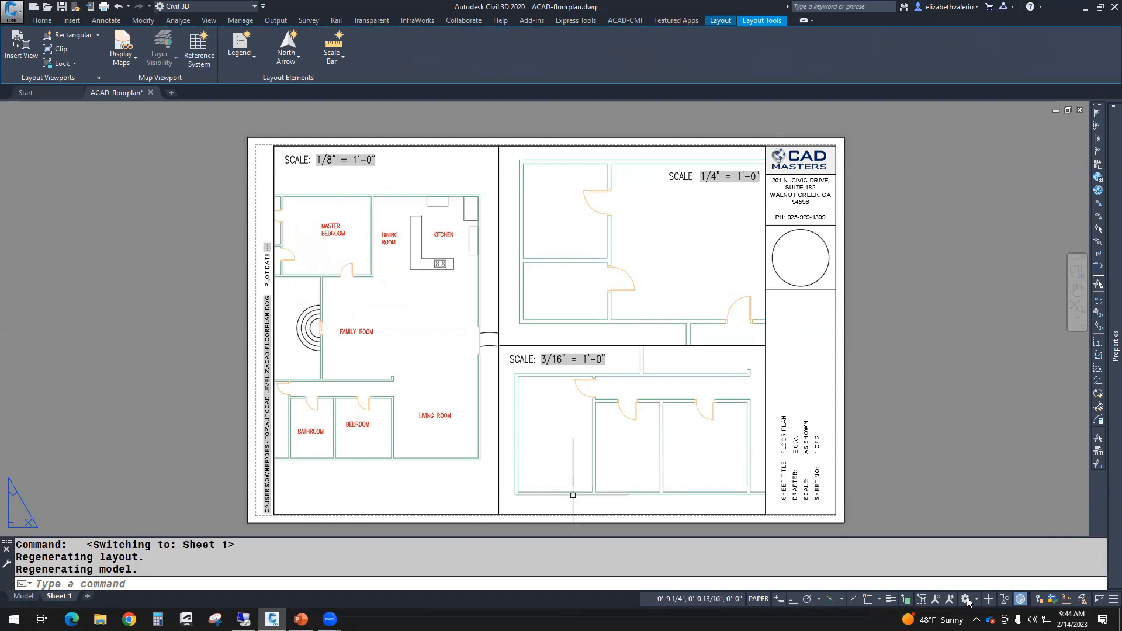
{"action": "left_click", "coordinate": [937, 599]}
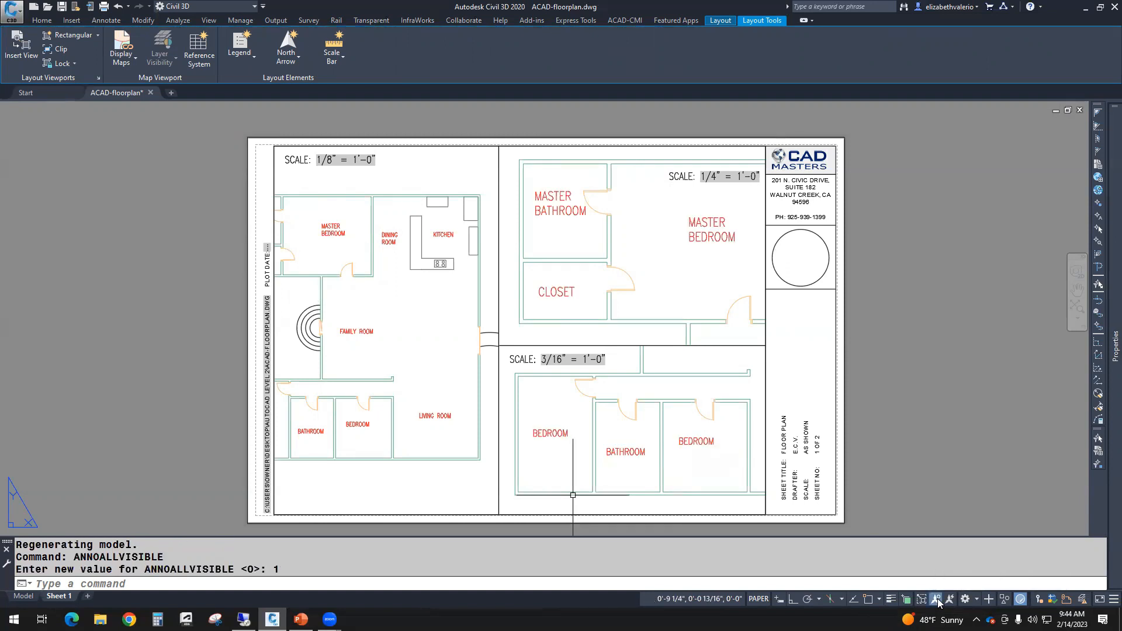
{"action": "left_click", "coordinate": [937, 599]}
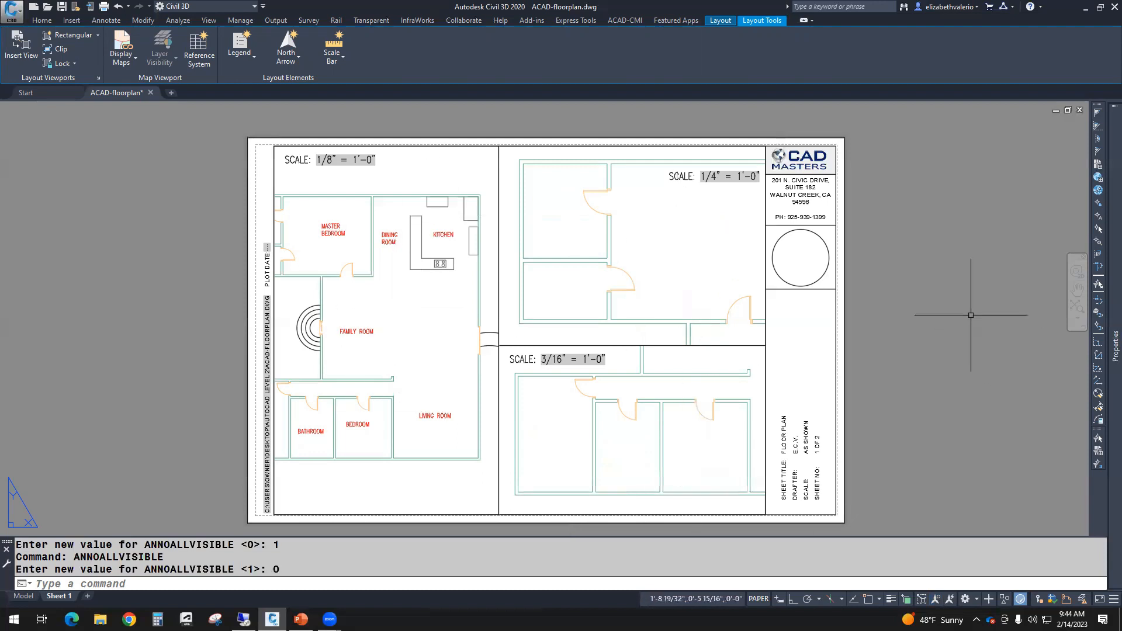
{"action": "middle_click_drag", "start_coordinate": [970, 315], "coordinate": [960, 306]}
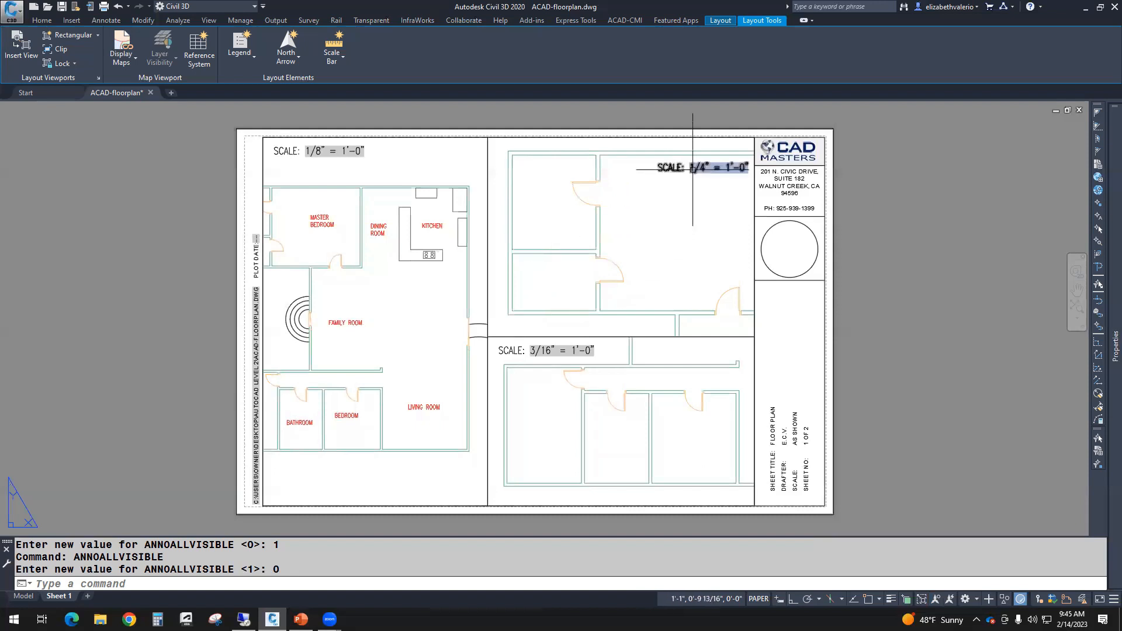
Select the MASTER BATHROOM, CLOSET and MASTER BEDROOM labels in model space and keep their properties permanently displayed.
{"action": "left_click", "coordinate": [25, 596]}
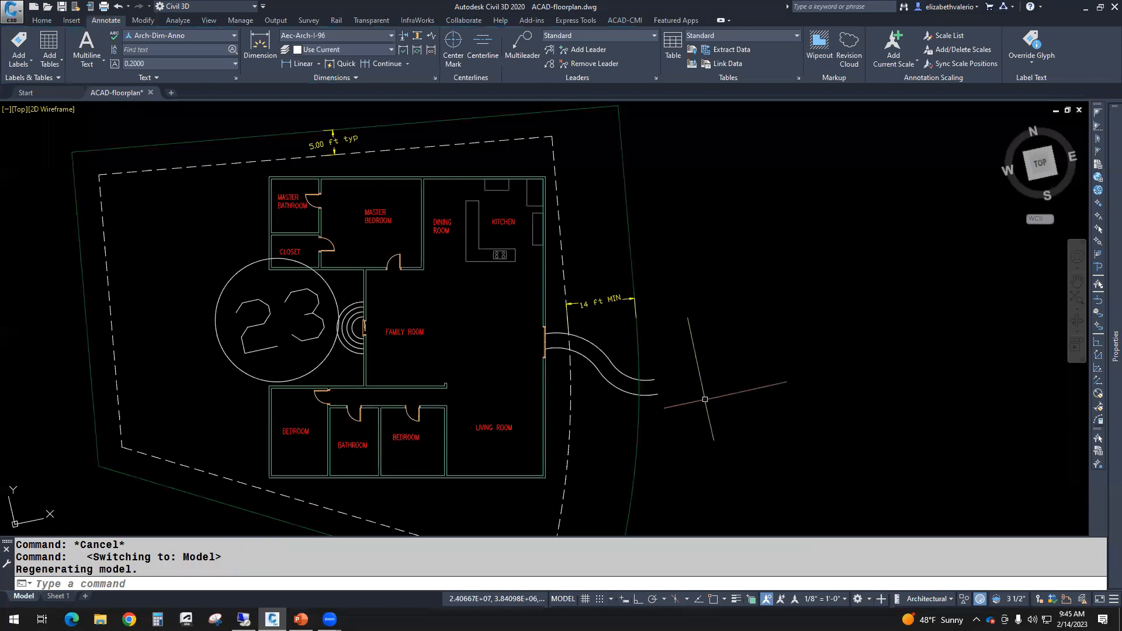
{"action": "scroll", "coordinate": [355, 238], "scroll_direction": "up", "scroll_amount": 4}
{"action": "middle_click_drag", "start_coordinate": [355, 238], "coordinate": [512, 364]}
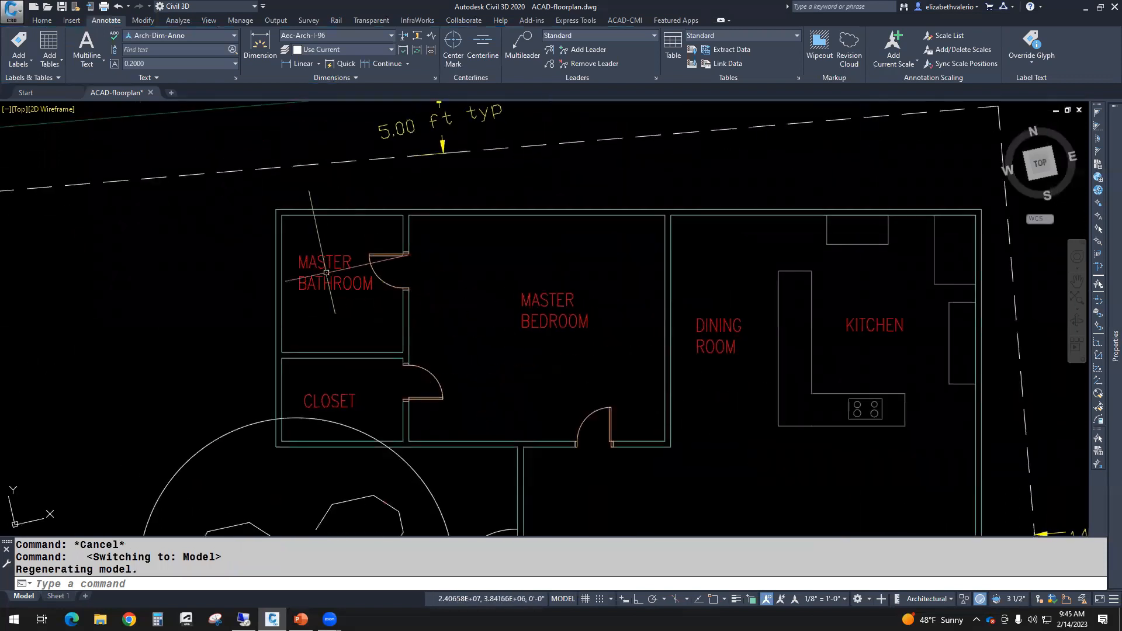
{"action": "left_click", "coordinate": [325, 284]}
{"action": "left_click", "coordinate": [336, 401]}
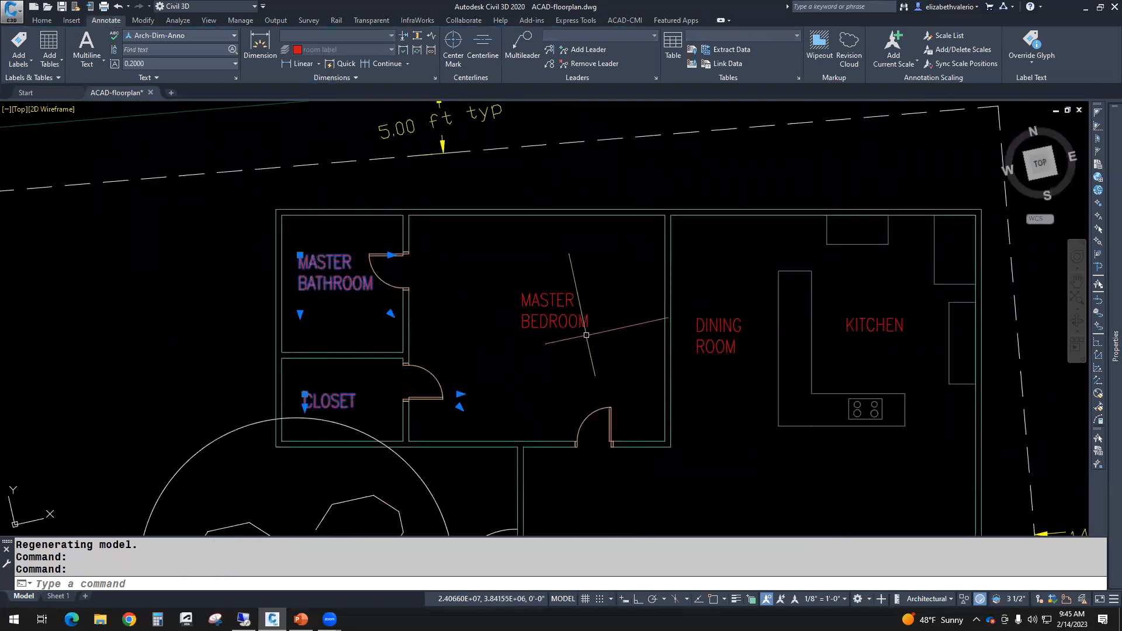
{"action": "left_click", "coordinate": [576, 326]}
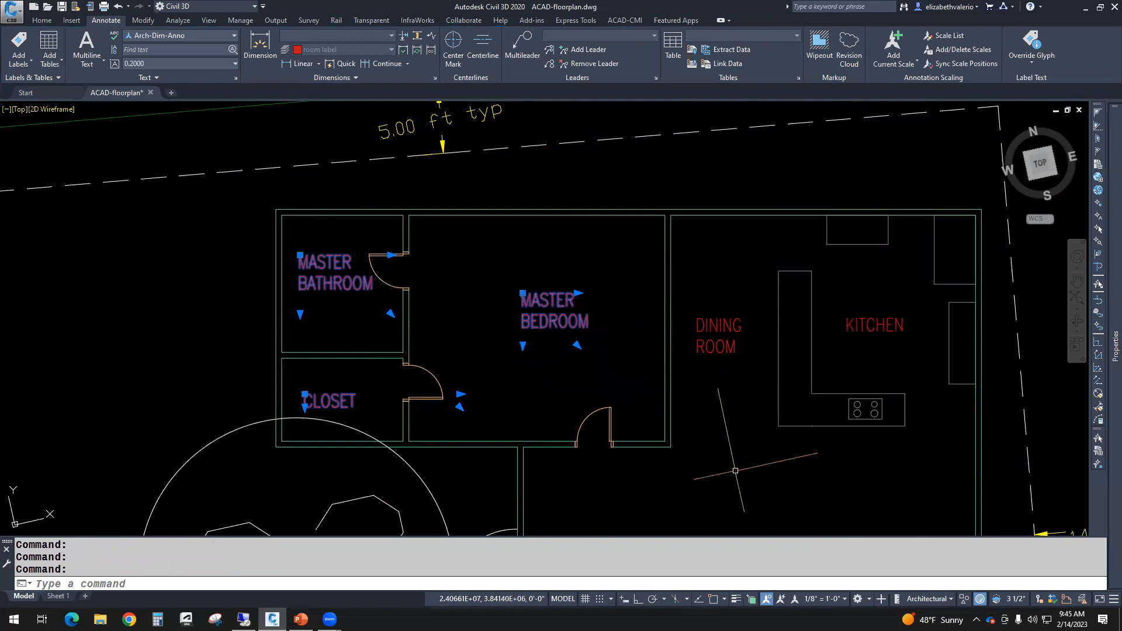
{"action": "middle_click_drag", "start_coordinate": [735, 471], "coordinate": [630, 448]}
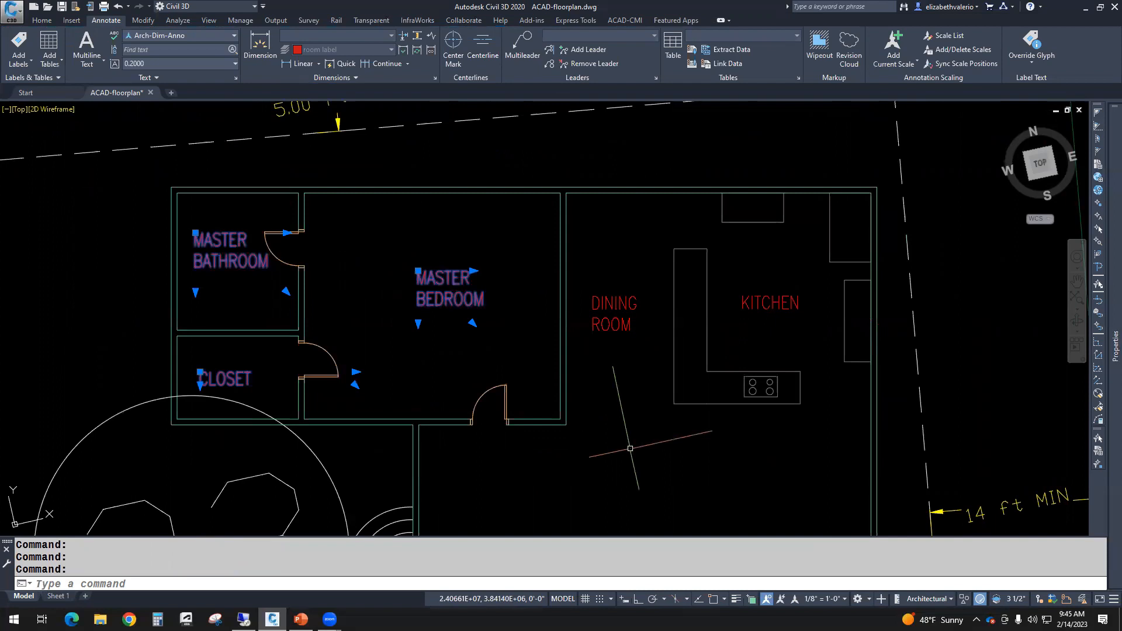
{"action": "mouse_move", "coordinate": [1103, 242]}
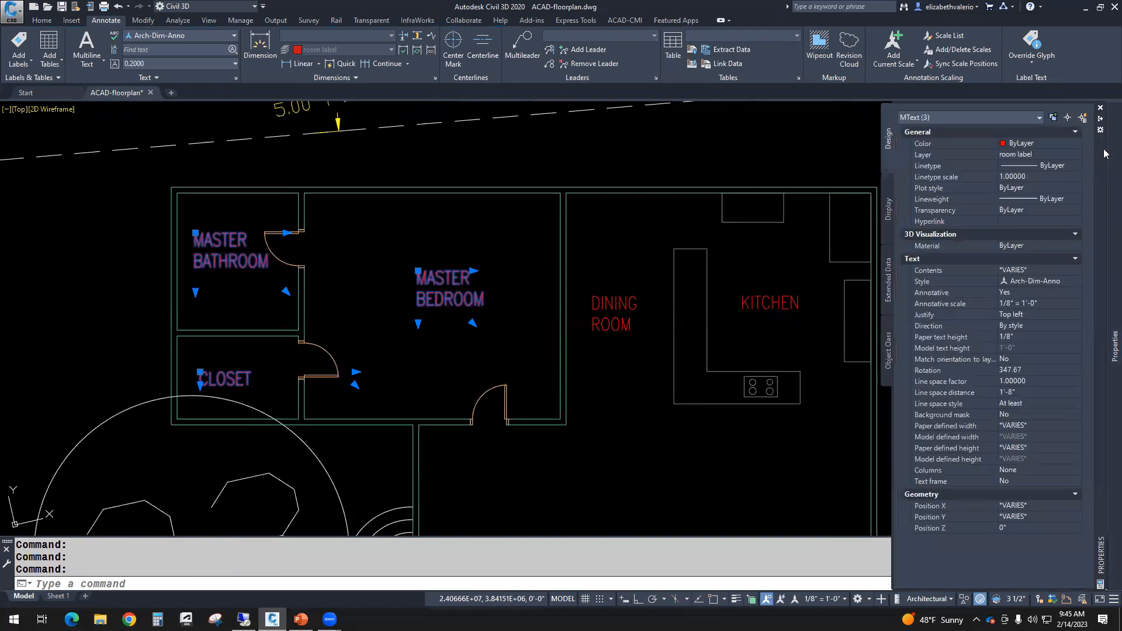
{"action": "left_click", "coordinate": [1101, 121]}
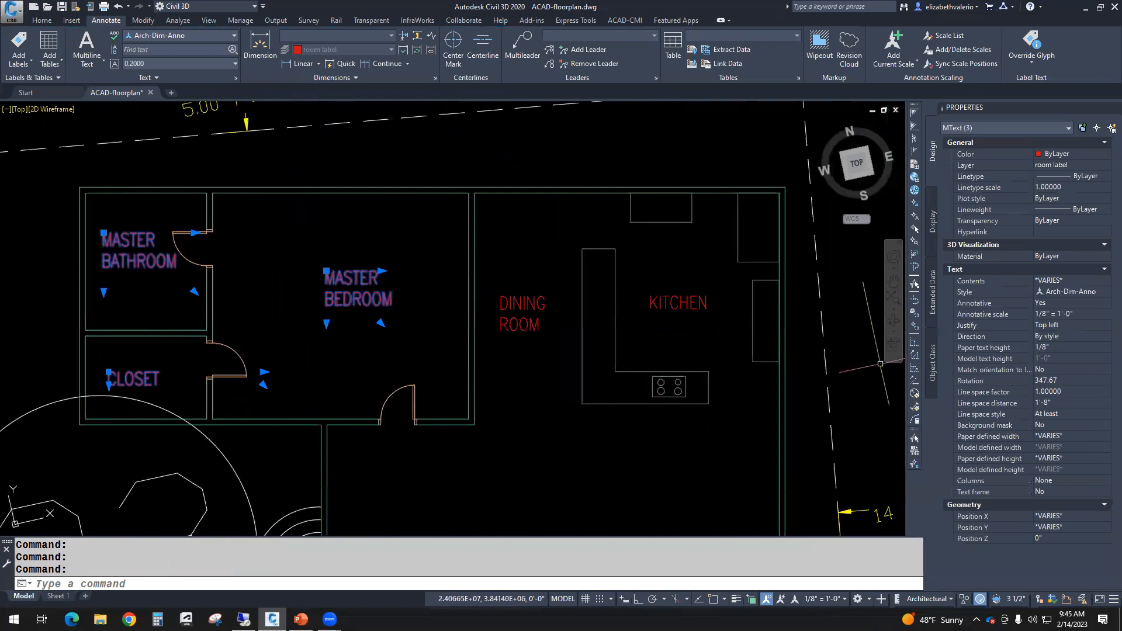
{"action": "middle_click_drag", "start_coordinate": [589, 428], "coordinate": [604, 427]}
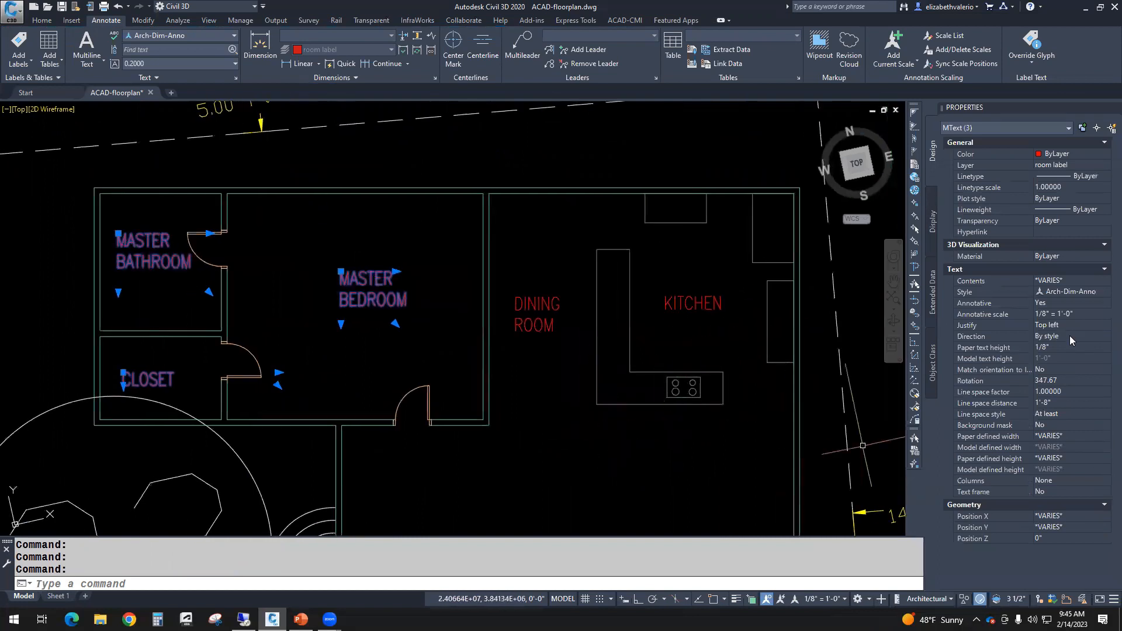
Add the 1/4" = 1'-0" annotative scale to the three selected labels, keeping 1/8" = 1'-0", and clear the selection.
{"action": "left_click", "coordinate": [972, 317]}
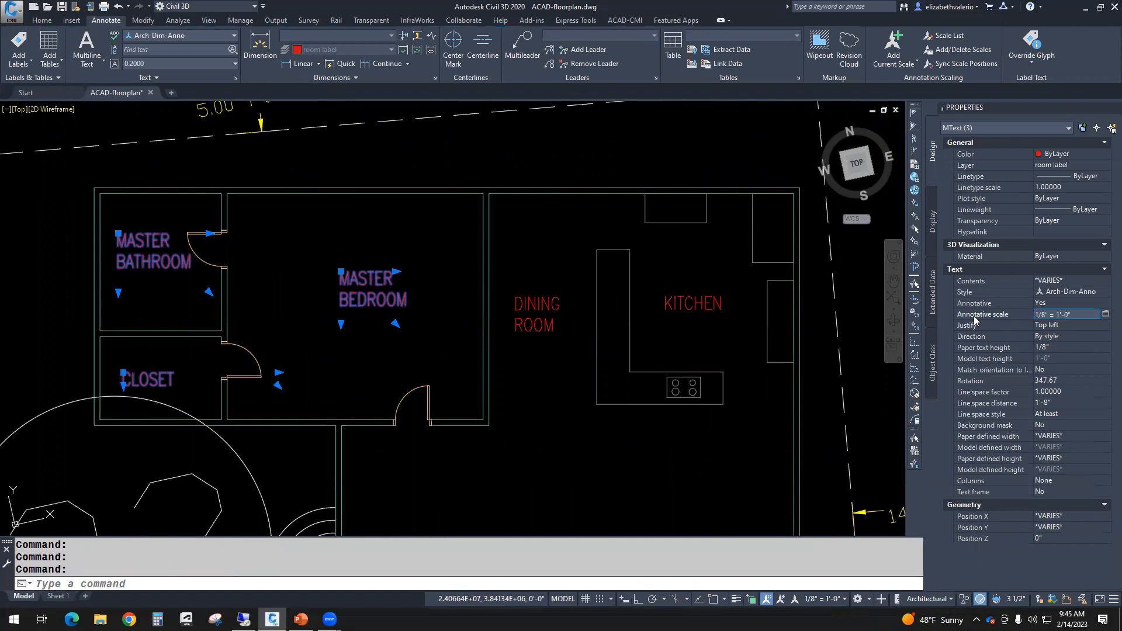
{"action": "left_click", "coordinate": [1105, 315]}
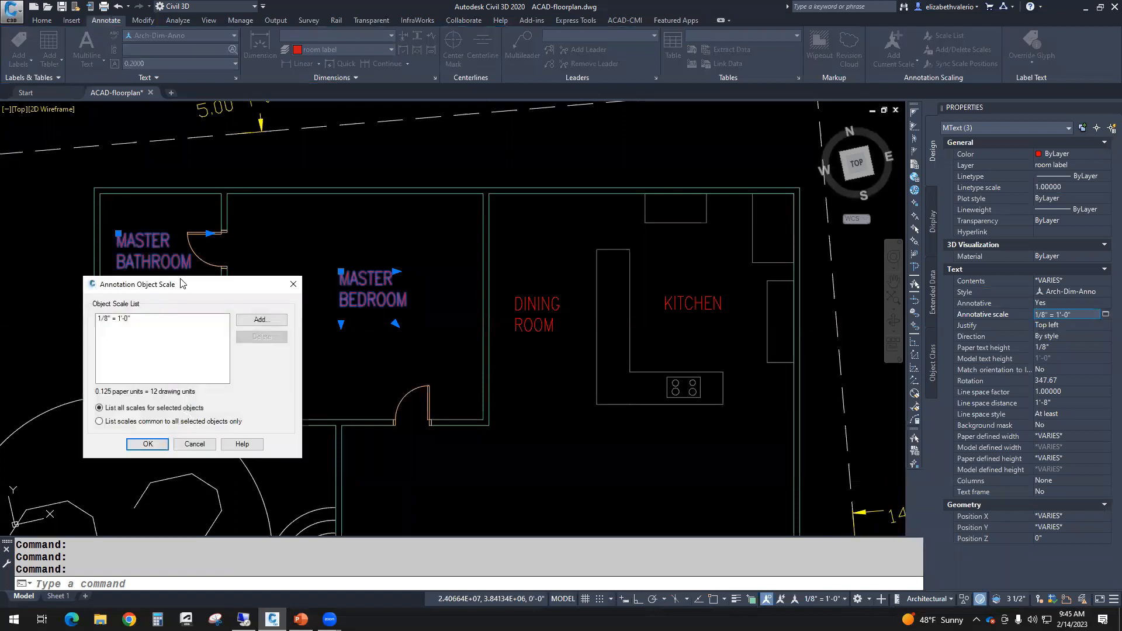
{"action": "left_click_drag", "start_coordinate": [205, 292], "coordinate": [656, 264]}
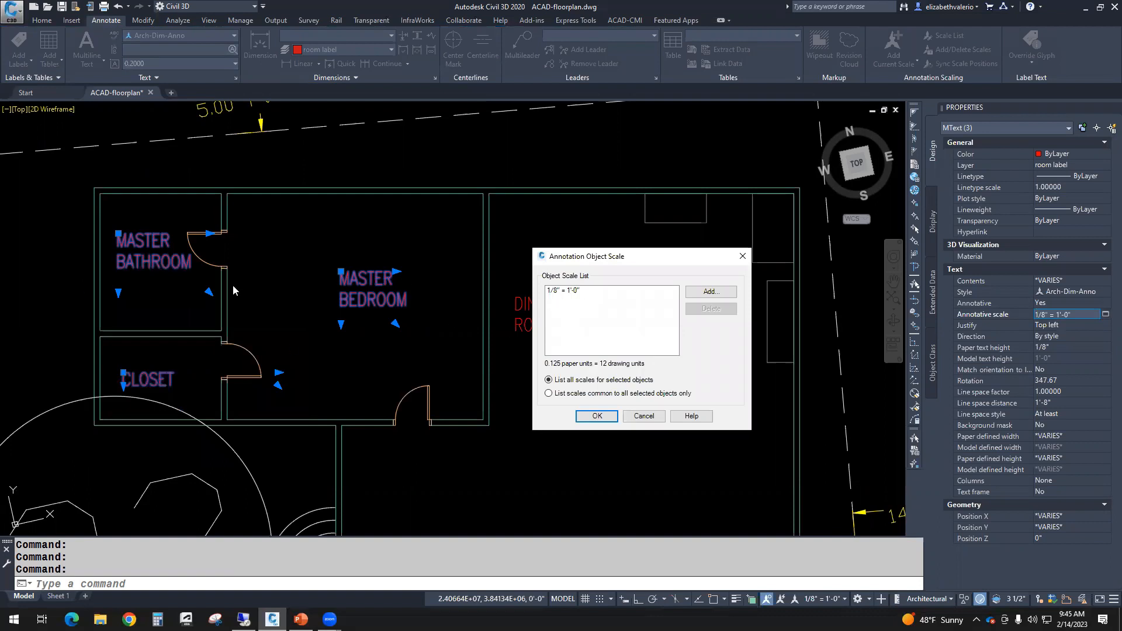
{"action": "left_click", "coordinate": [719, 302]}
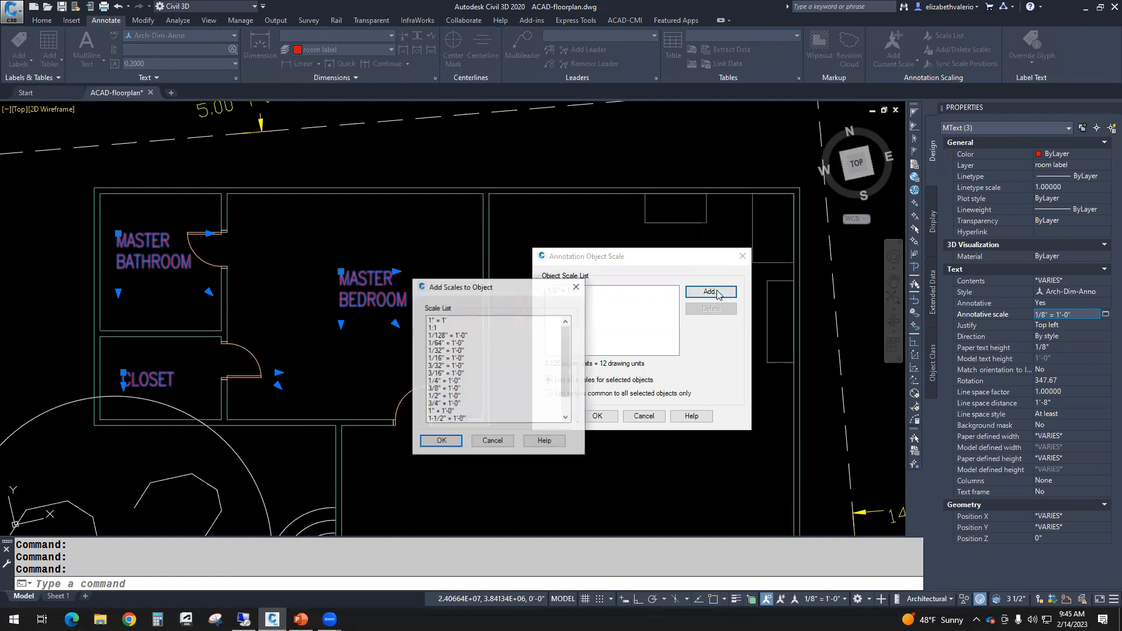
{"action": "left_click_drag", "start_coordinate": [501, 287], "coordinate": [773, 316]}
{"action": "scroll", "coordinate": [837, 399], "scroll_direction": "down", "scroll_amount": 1}
{"action": "left_click", "coordinate": [711, 388]}
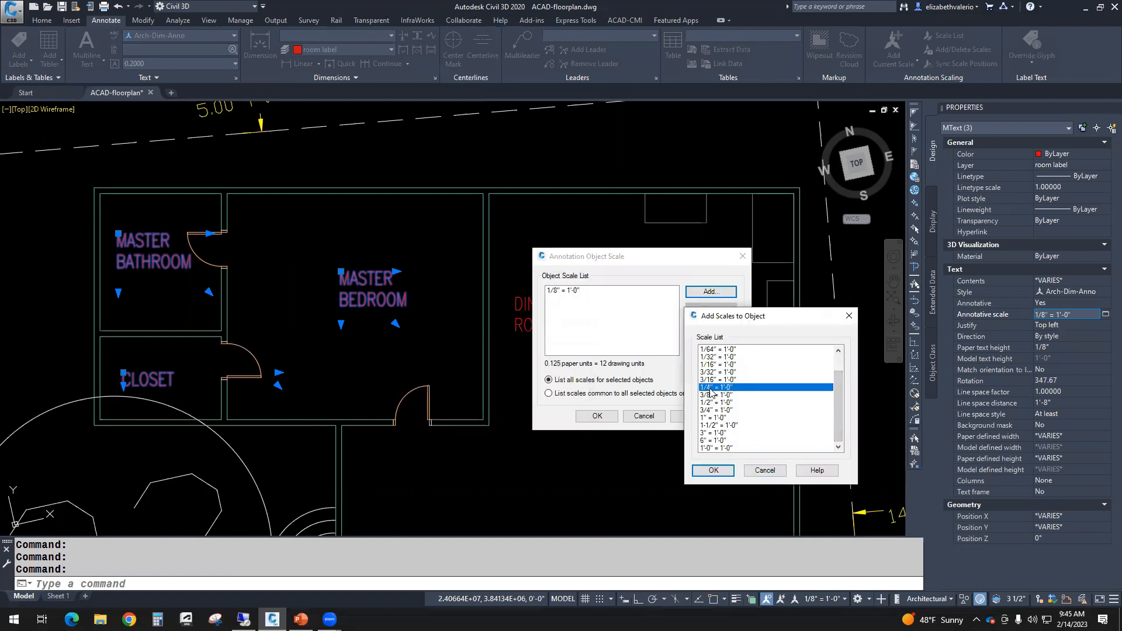
{"action": "left_click", "coordinate": [712, 471]}
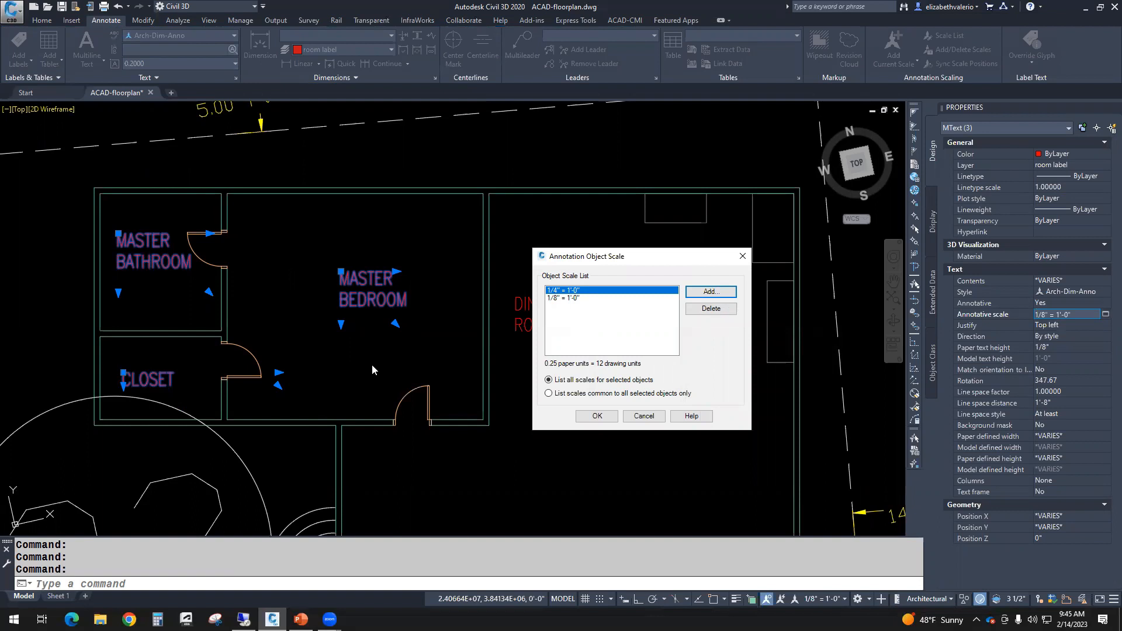
{"action": "left_click", "coordinate": [562, 299]}
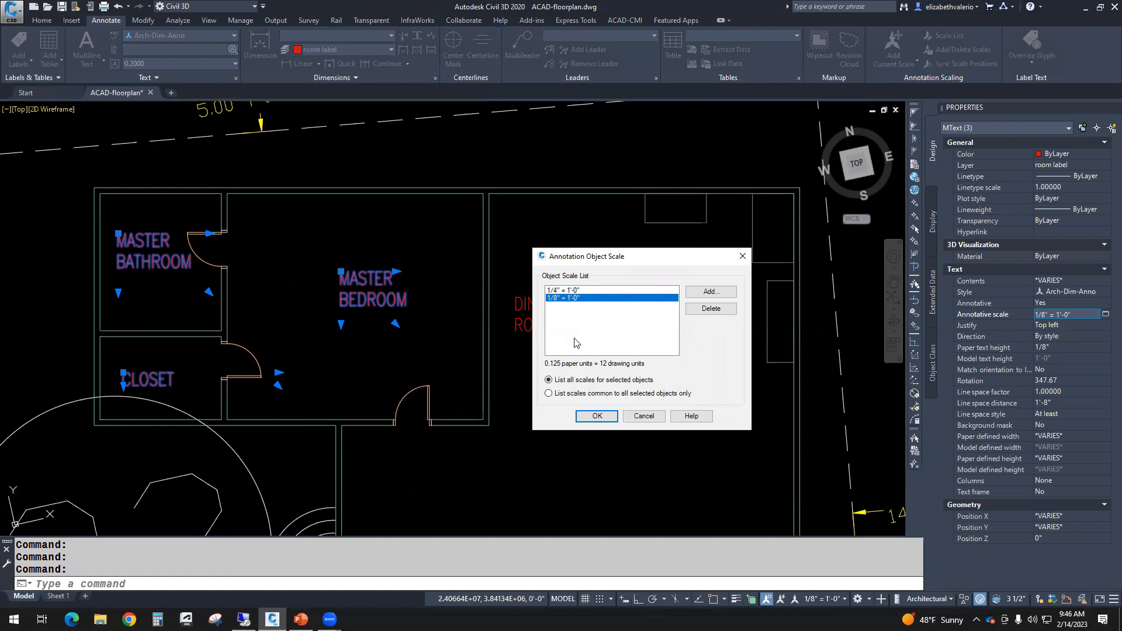
{"action": "left_click", "coordinate": [600, 418]}
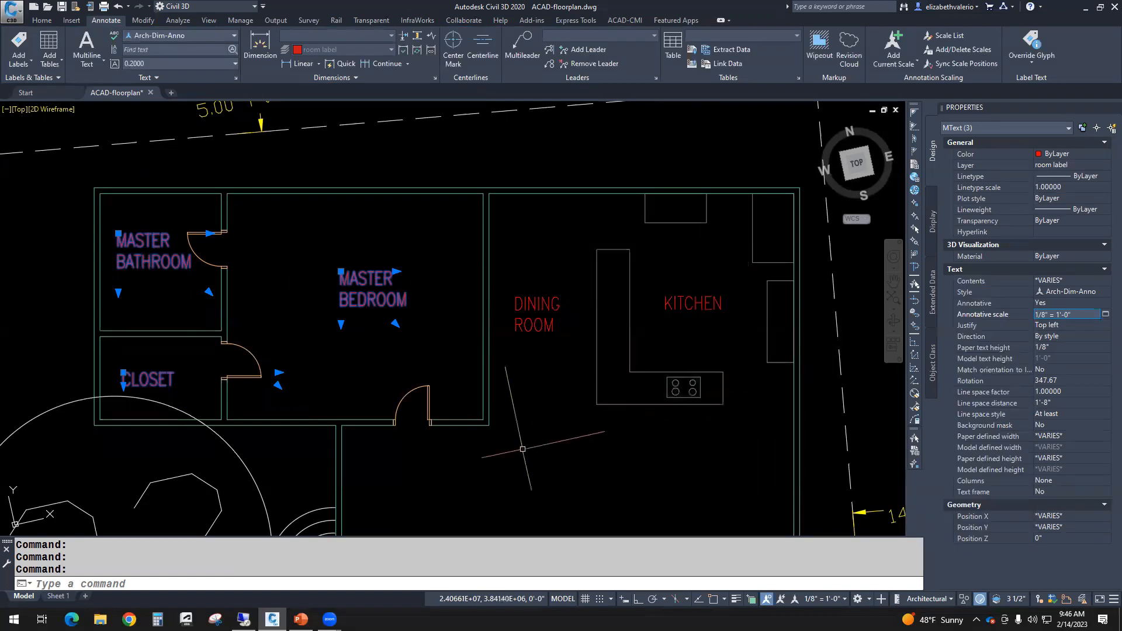
{"action": "key", "text": "Escape"}
{"action": "key", "text": "Escape"}
{"action": "key", "text": "Escape"}
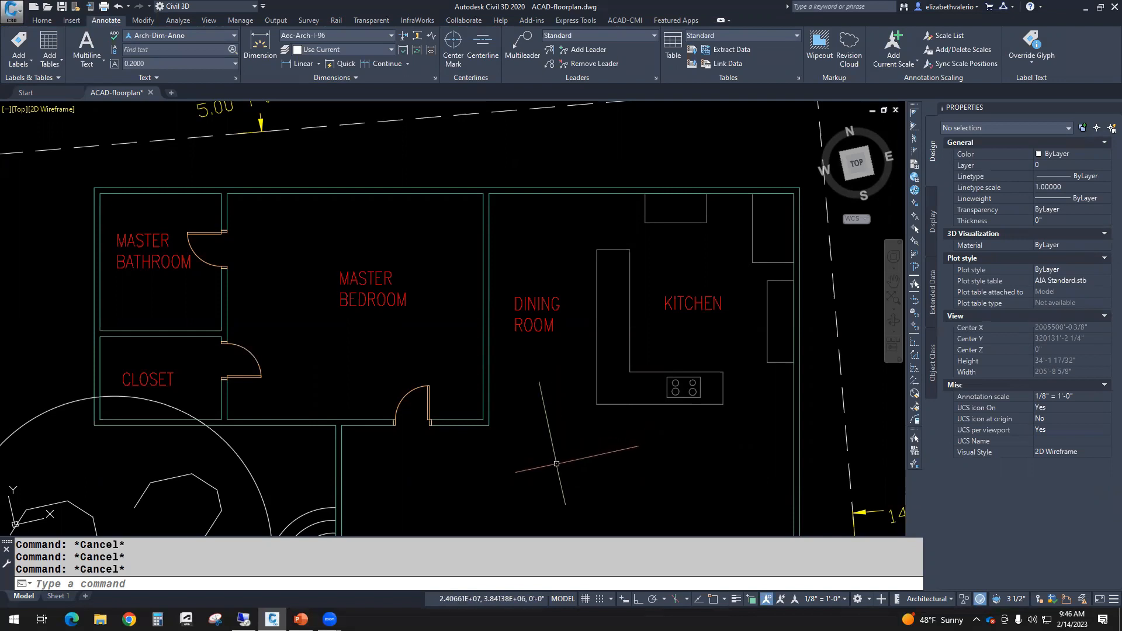
Examine the MASTER BEDROOM label's scale representations up close and deselect it.
{"action": "middle_click_drag", "start_coordinate": [388, 325], "coordinate": [489, 347]}
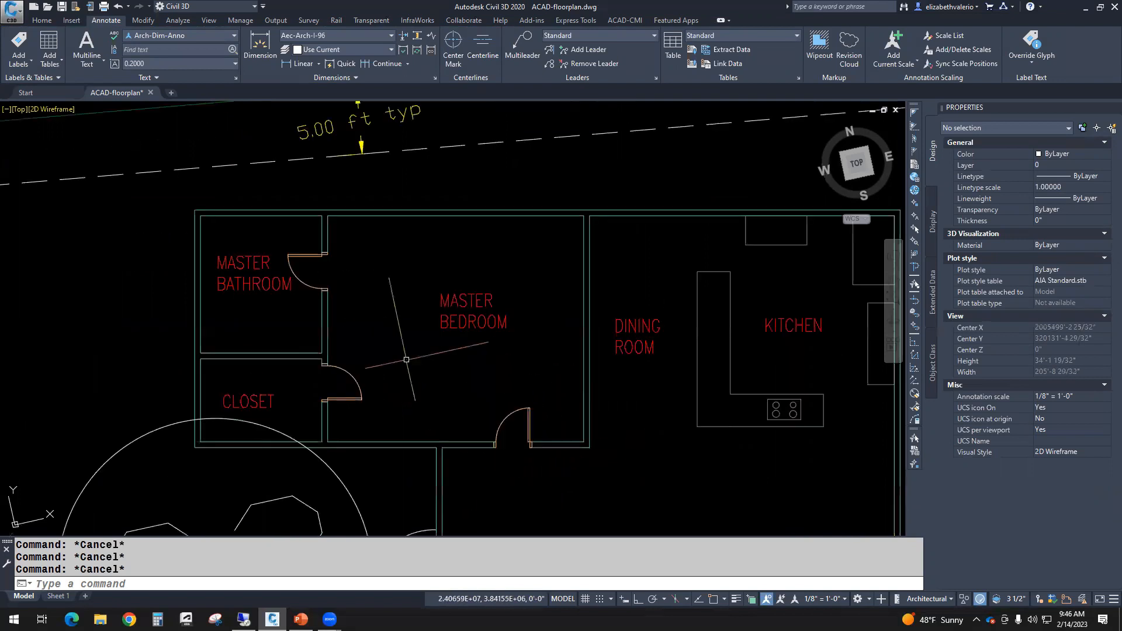
{"action": "scroll", "coordinate": [458, 325], "scroll_direction": "up", "scroll_amount": 2}
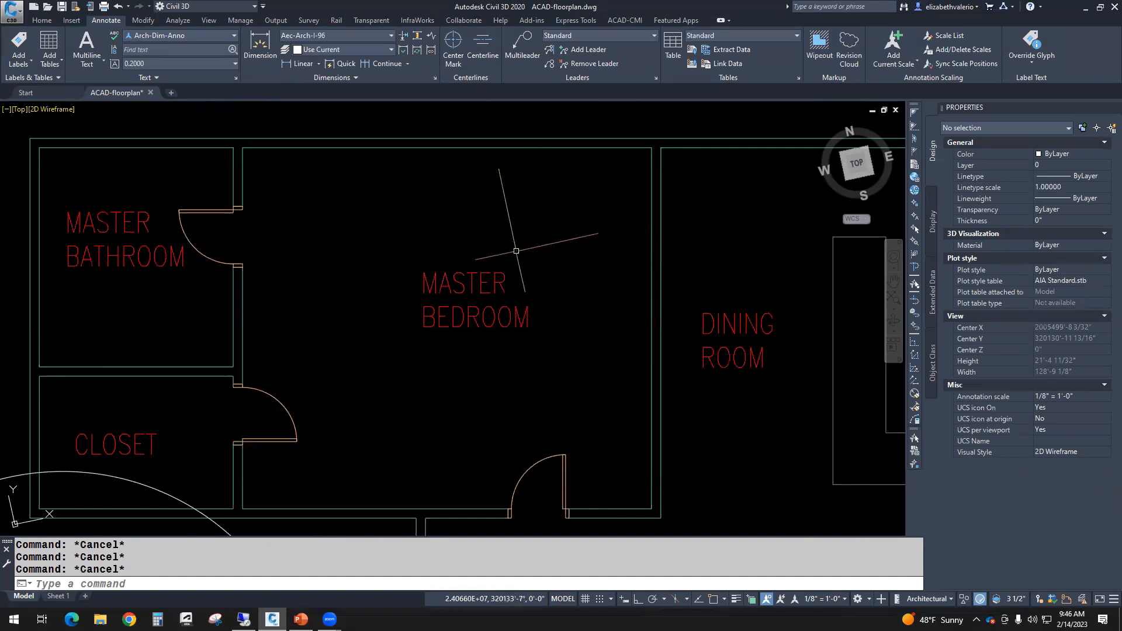
{"action": "mouse_move", "coordinate": [504, 266]}
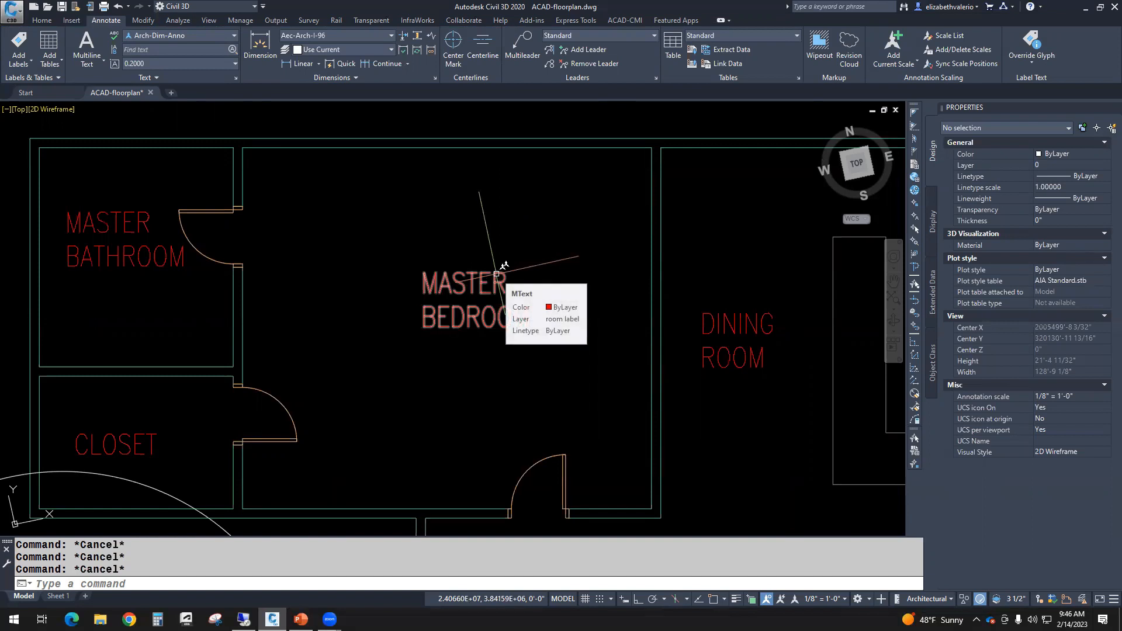
{"action": "left_click", "coordinate": [496, 274]}
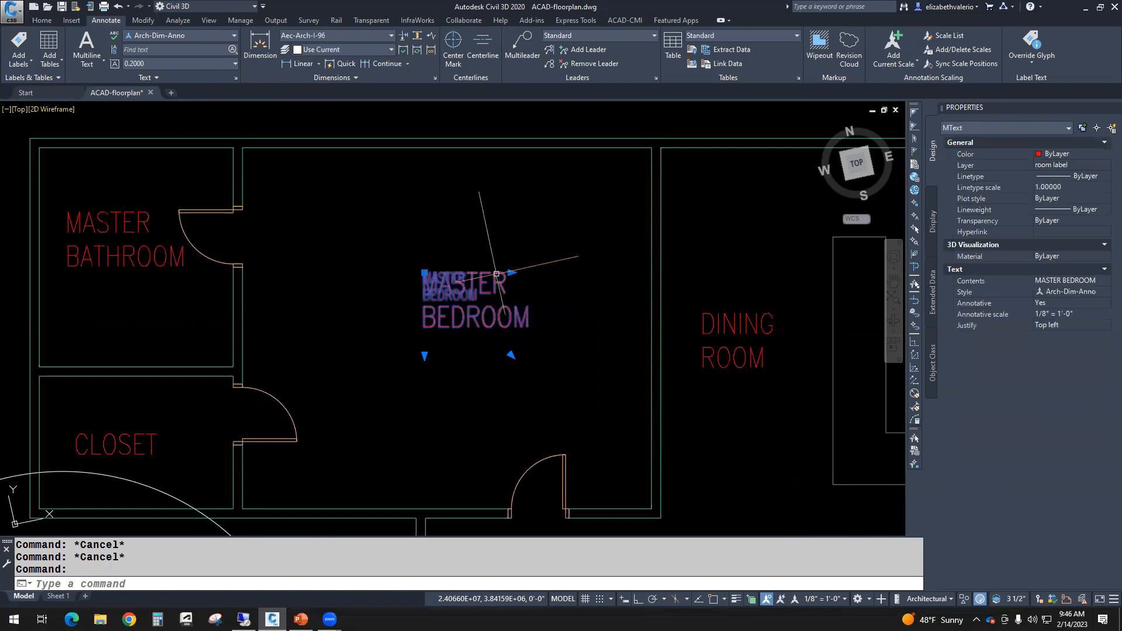
{"action": "scroll", "coordinate": [497, 208], "scroll_direction": "up", "scroll_amount": 3}
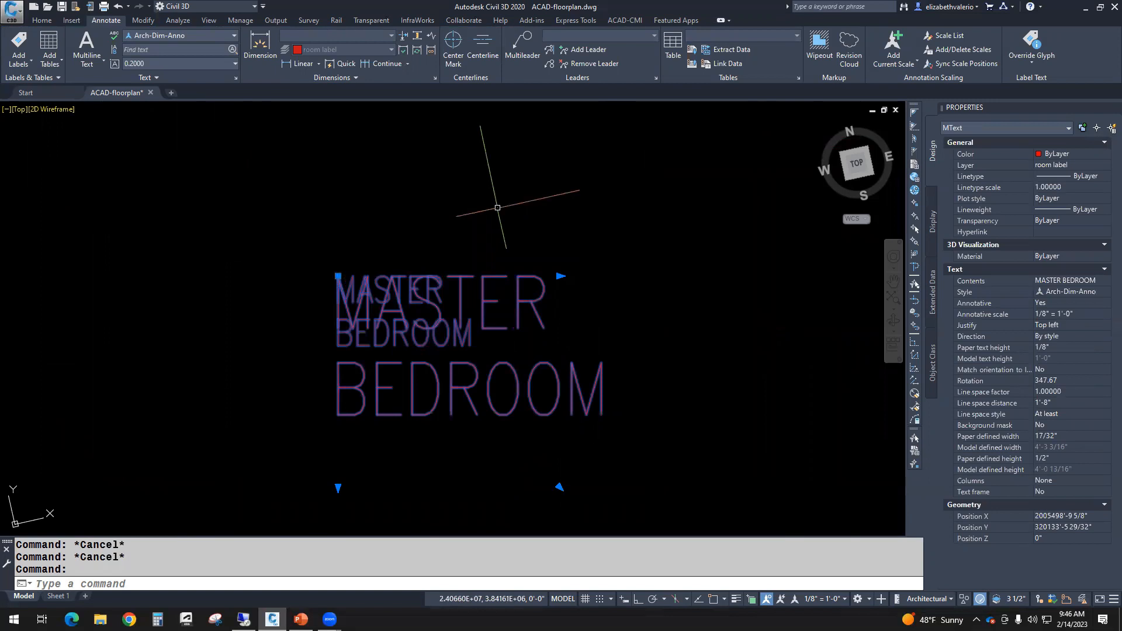
{"action": "key", "text": "Escape"}
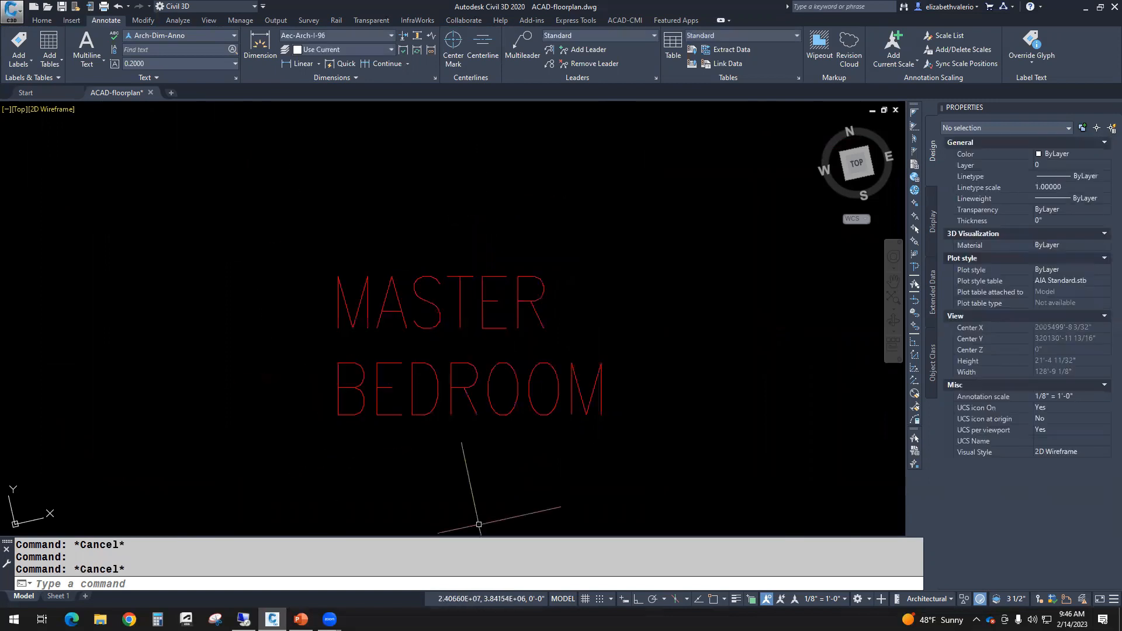
Set the model space annotation scale to 1/4" = 1'-0" and review the room labels around the master bedroom.
{"action": "scroll", "coordinate": [552, 392], "scroll_direction": "down", "scroll_amount": 2}
{"action": "mouse_move", "coordinate": [552, 393]}
{"action": "middle_mouse_down"}
{"action": "mouse_move", "coordinate": [494, 334]}
{"action": "mouse_move", "coordinate": [519, 332]}
{"action": "middle_mouse_up"}
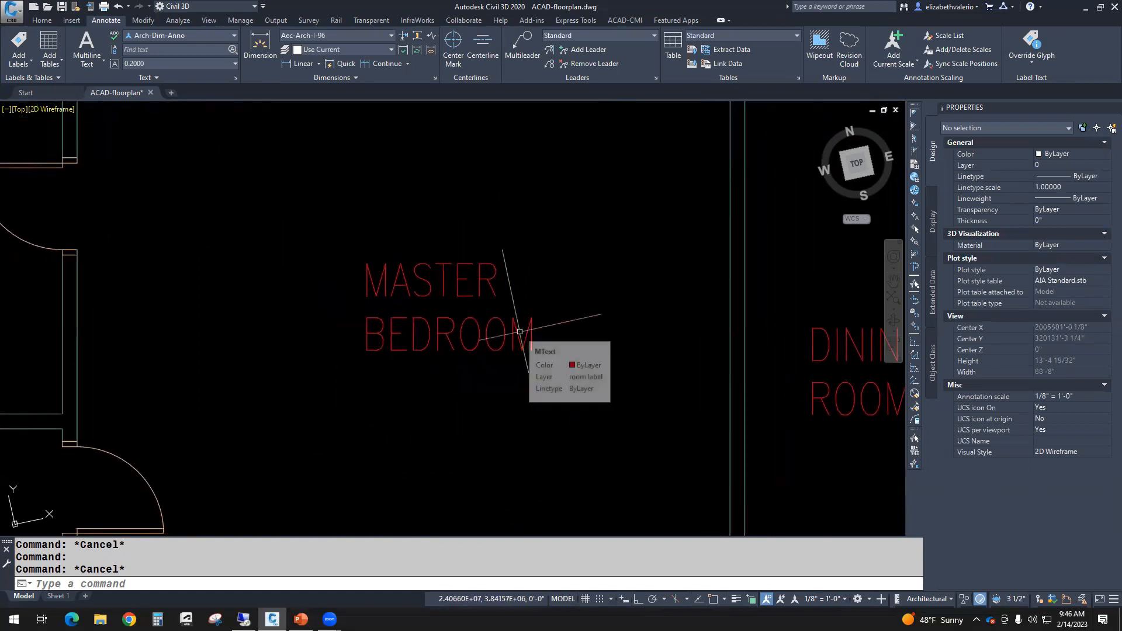
{"action": "left_click", "coordinate": [846, 600]}
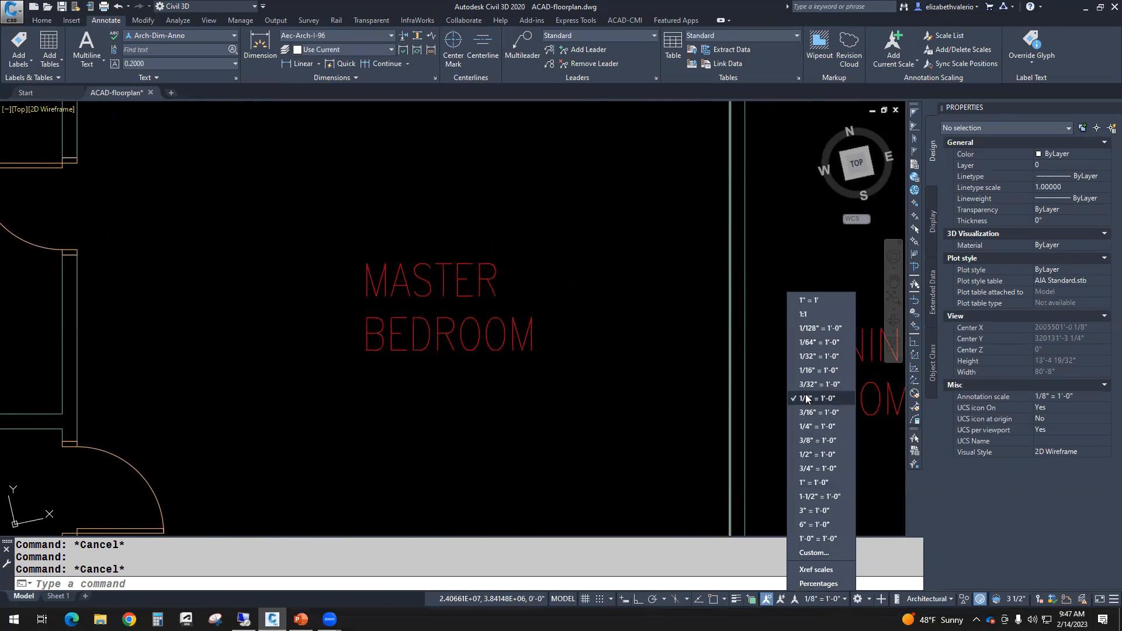
{"action": "left_click", "coordinate": [816, 426]}
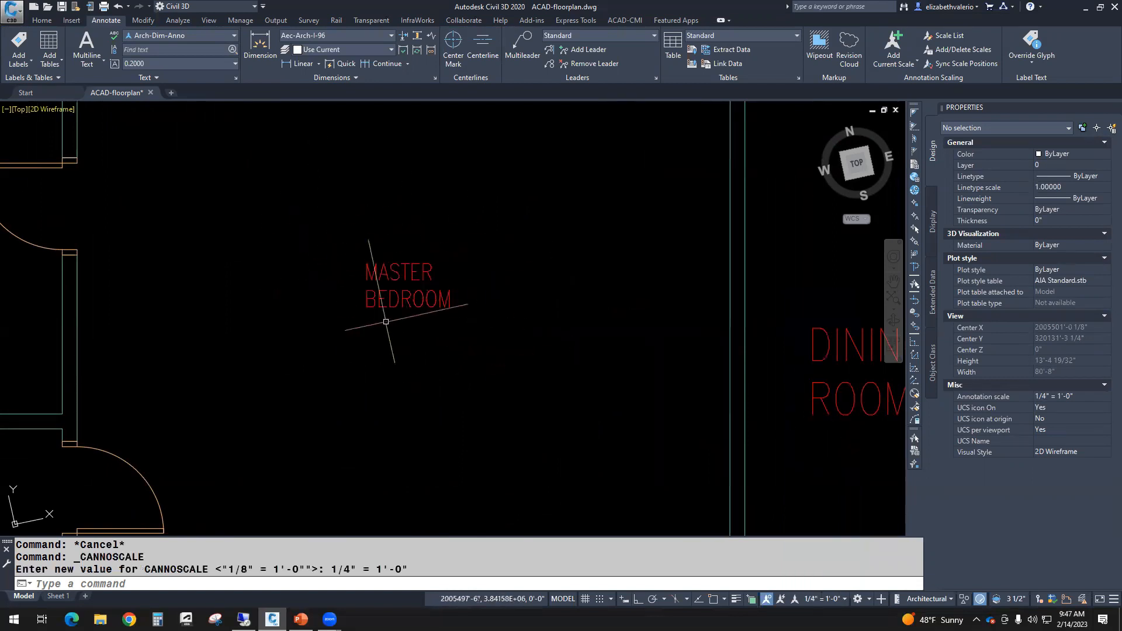
{"action": "scroll", "coordinate": [401, 321], "scroll_direction": "down", "scroll_amount": 4}
{"action": "middle_click_drag", "start_coordinate": [399, 326], "coordinate": [361, 281]}
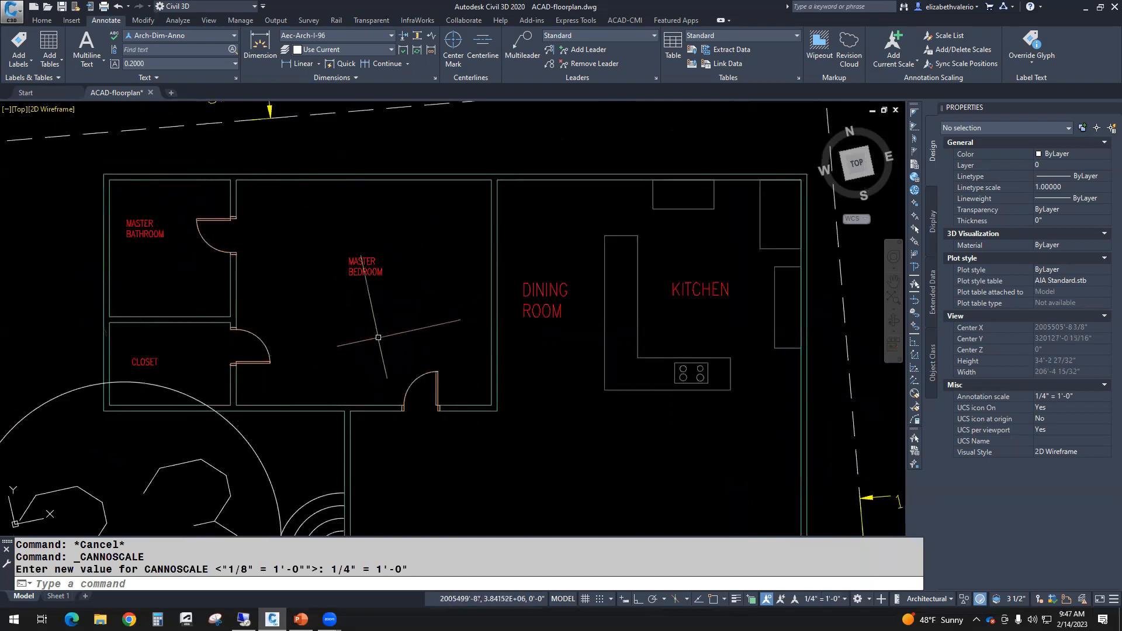
Compare the room labels in model space by alternating the annotation scale between 1/8" = 1'-0" and 1/4" = 1'-0", finishing at 1/8" = 1'-0".
{"action": "scroll", "coordinate": [509, 175], "scroll_direction": "down", "scroll_amount": 3}
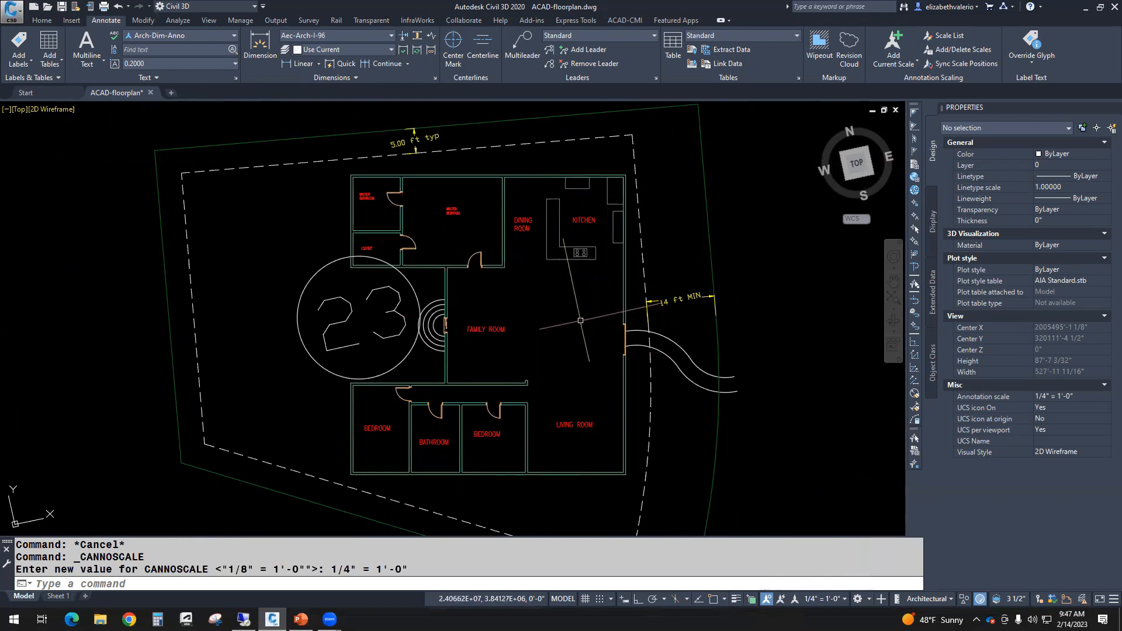
{"action": "scroll", "coordinate": [487, 199], "scroll_direction": "up", "scroll_amount": 4}
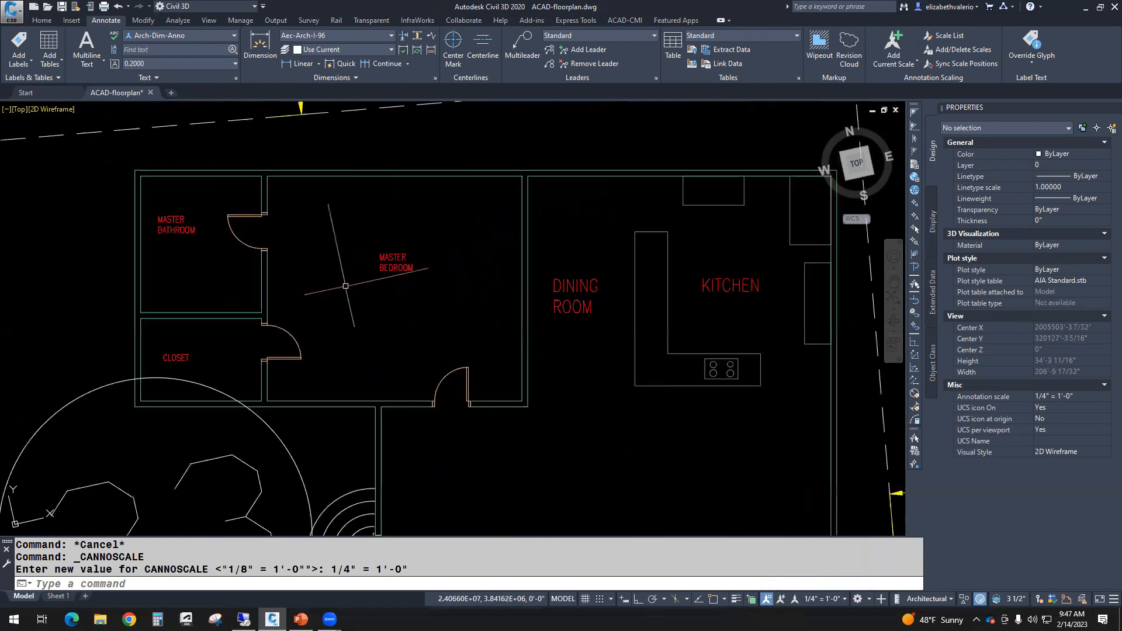
{"action": "left_click", "coordinate": [841, 600]}
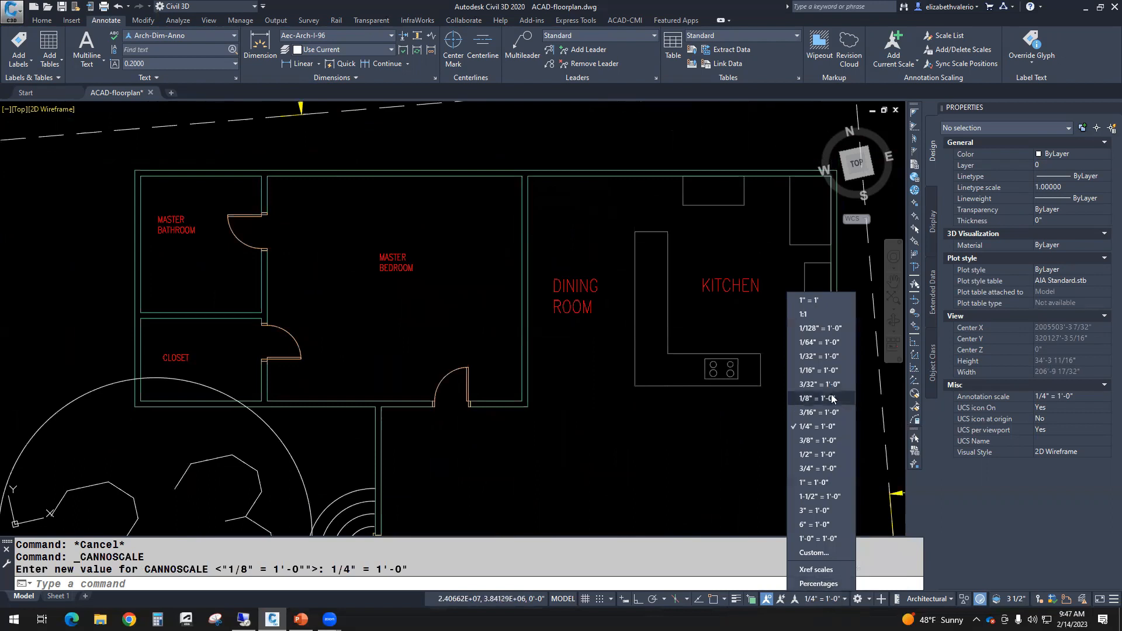
{"action": "left_click", "coordinate": [816, 399]}
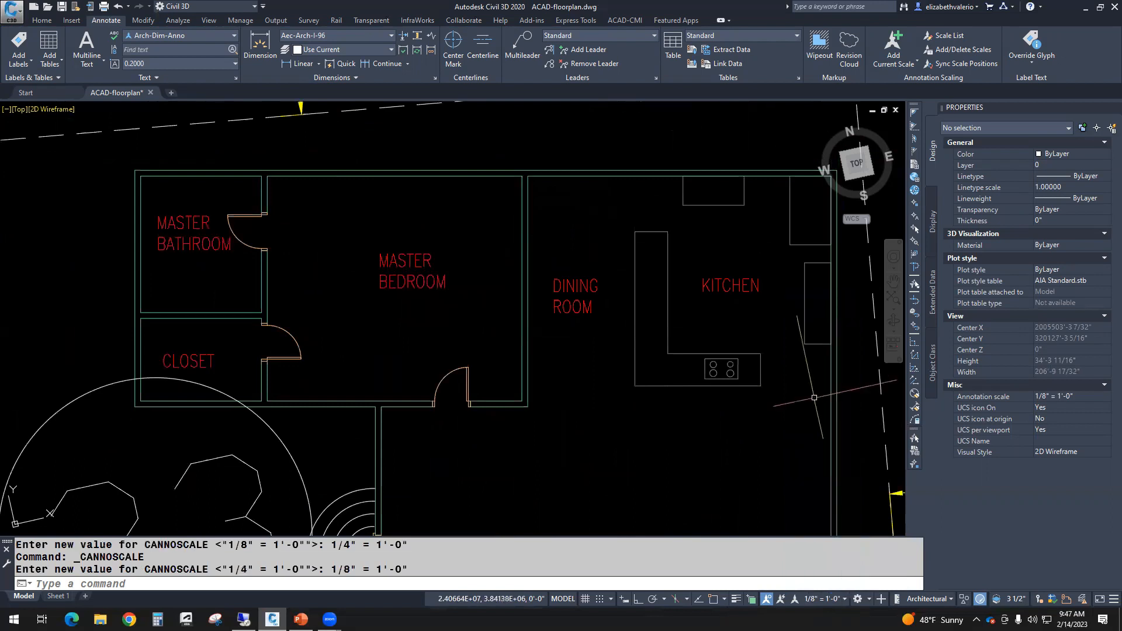
{"action": "left_click", "coordinate": [837, 602]}
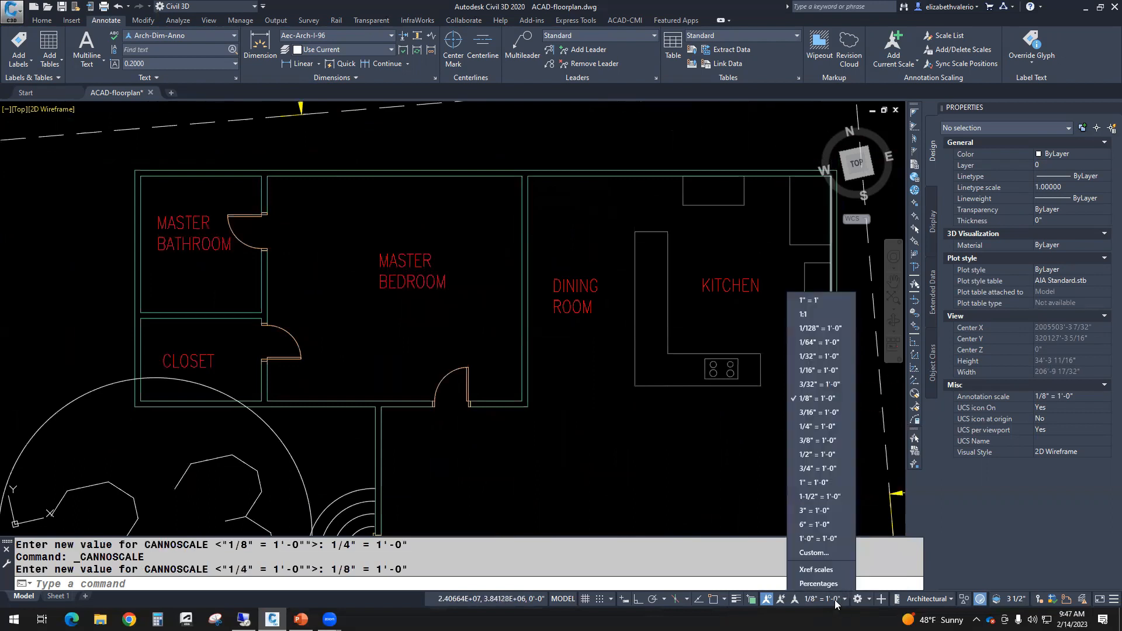
{"action": "left_click", "coordinate": [818, 426]}
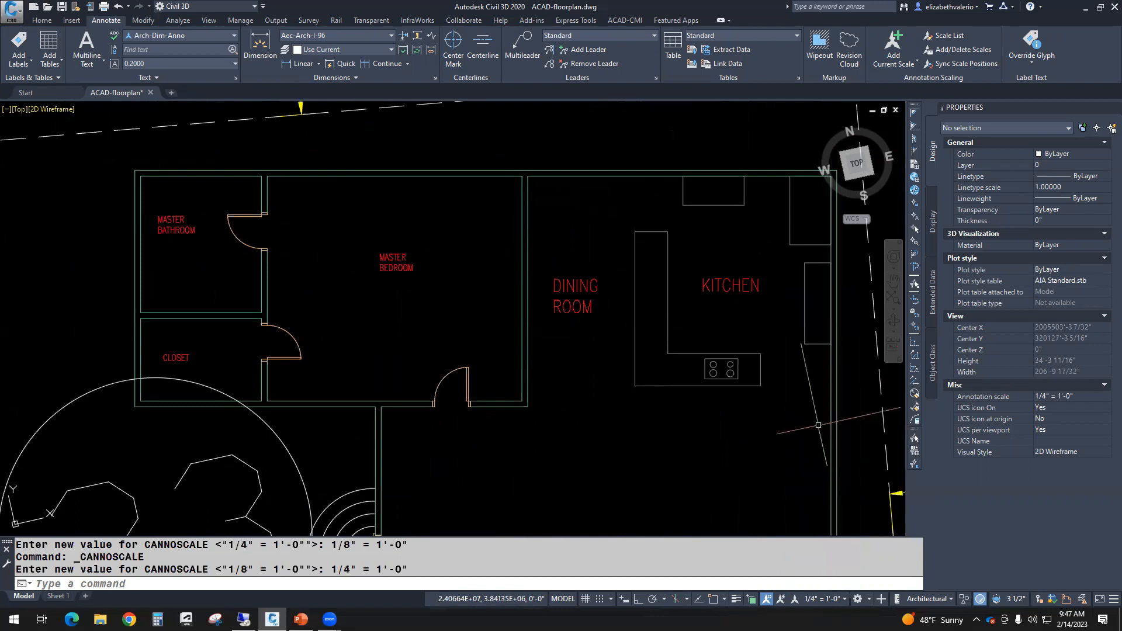
{"action": "left_click", "coordinate": [826, 601]}
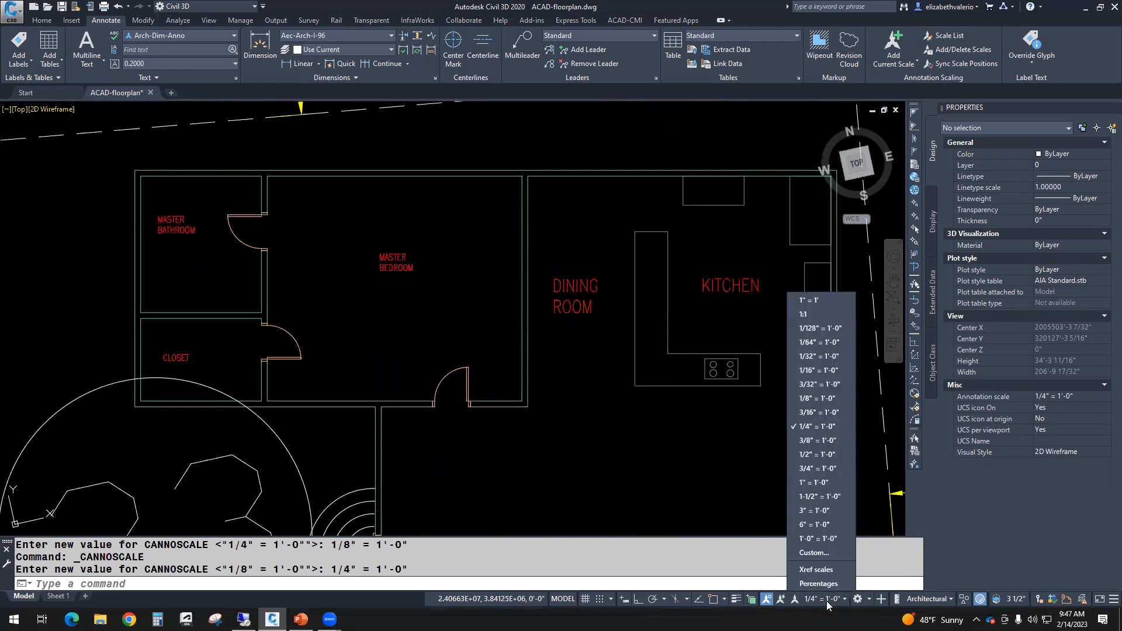
{"action": "left_click", "coordinate": [818, 396]}
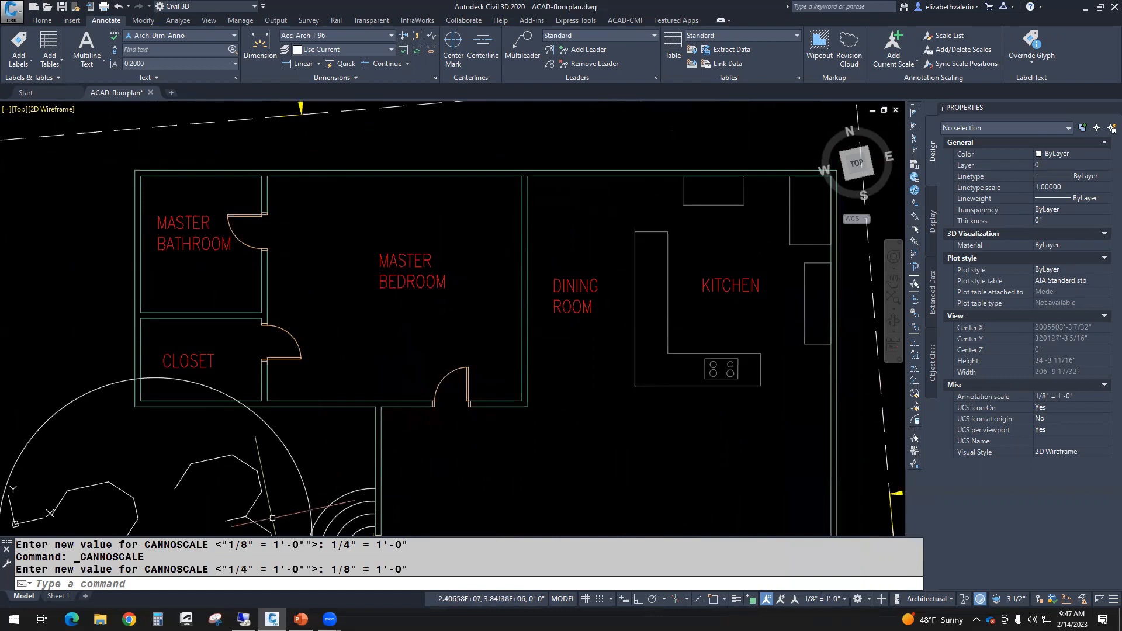
Examine the room labels in Sheet 1's three viewports and compare them with the bedroom and bathroom labels in model space.
{"action": "left_click", "coordinate": [57, 597]}
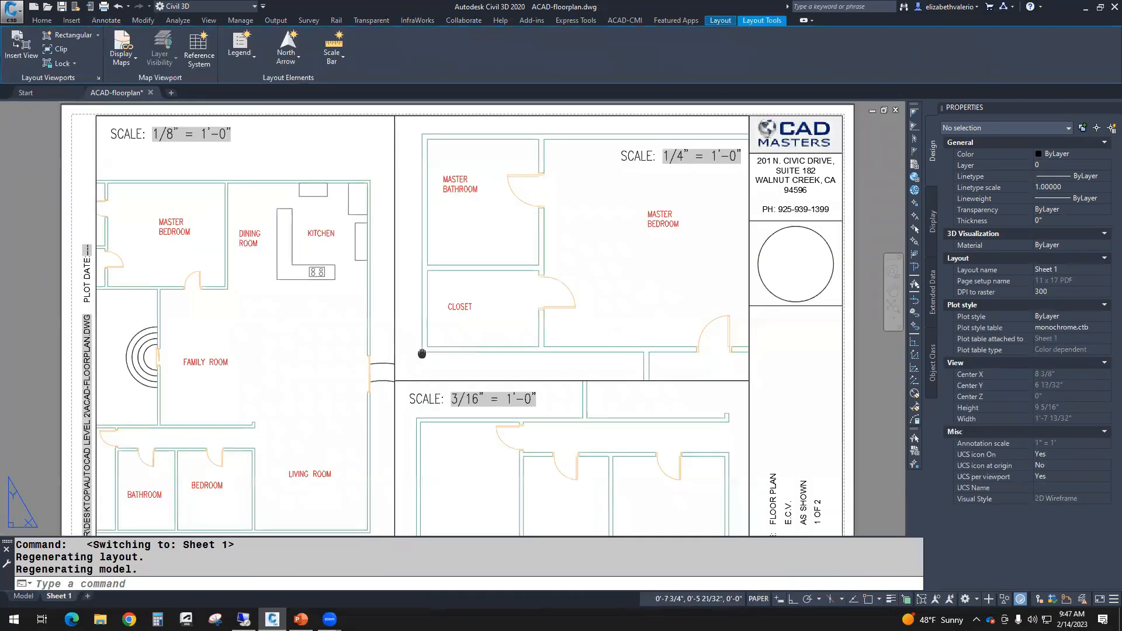
{"action": "scroll", "coordinate": [422, 354], "scroll_direction": "down", "scroll_amount": 3}
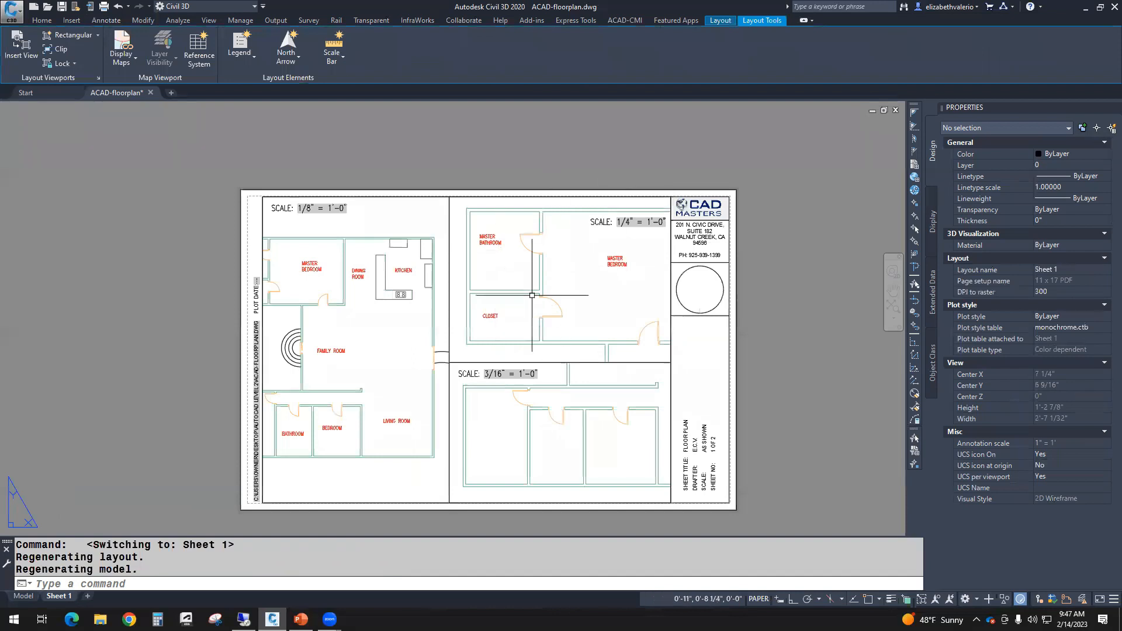
{"action": "scroll", "coordinate": [357, 322], "scroll_direction": "up", "scroll_amount": 2}
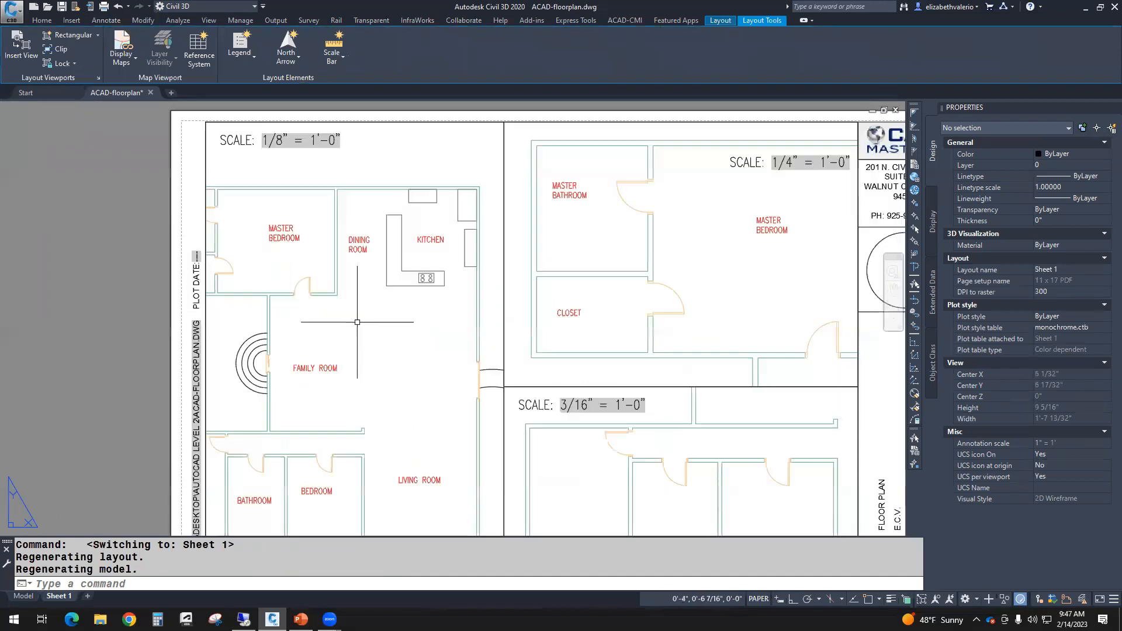
{"action": "middle_click_drag", "start_coordinate": [624, 332], "coordinate": [566, 330]}
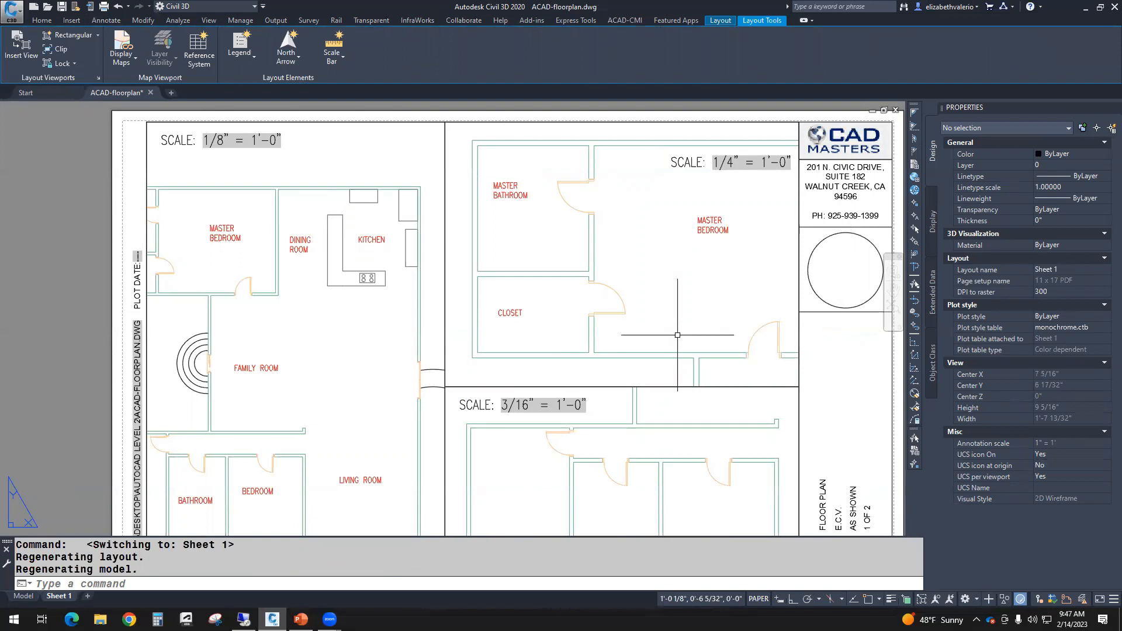
{"action": "left_click", "coordinate": [23, 596]}
{"action": "scroll", "coordinate": [507, 409], "scroll_direction": "down", "scroll_amount": 5}
{"action": "scroll", "coordinate": [507, 408], "scroll_direction": "up", "scroll_amount": 4}
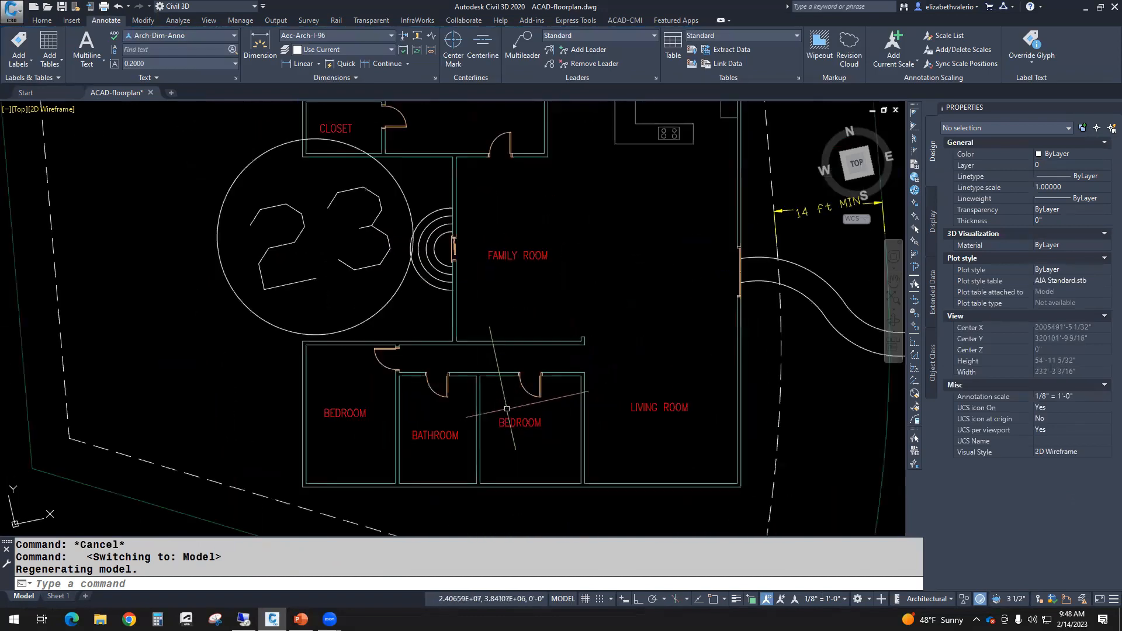
{"action": "left_click", "coordinate": [57, 596]}
{"action": "key", "text": "Escape"}
In model space, enable automatic adding of scales to annotative objects, set the annotation scale to 3/16" = 1'-0", and disable automatic adding again.
{"action": "left_click", "coordinate": [23, 596]}
{"action": "scroll", "coordinate": [497, 437], "scroll_direction": "down", "scroll_amount": 2}
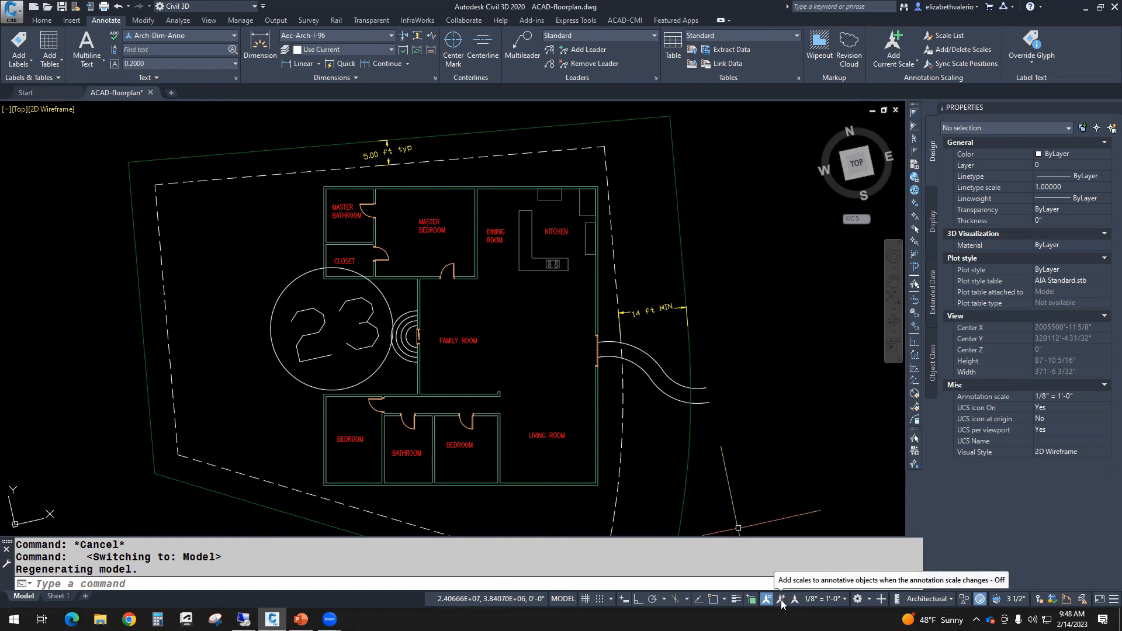
{"action": "left_click", "coordinate": [781, 599]}
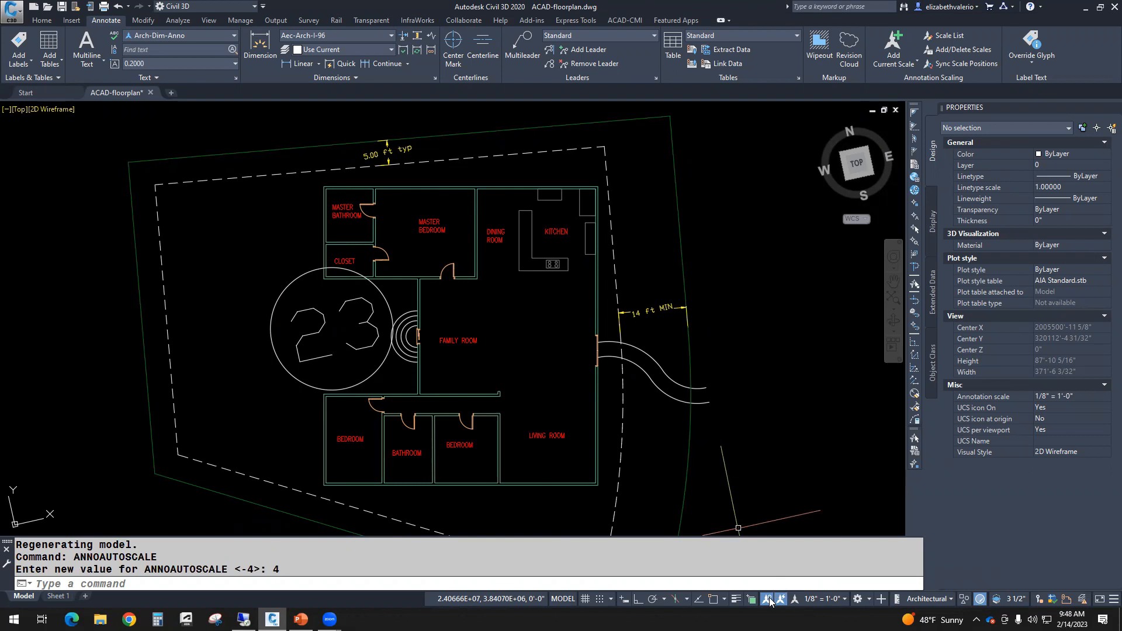
{"action": "left_click", "coordinate": [846, 600]}
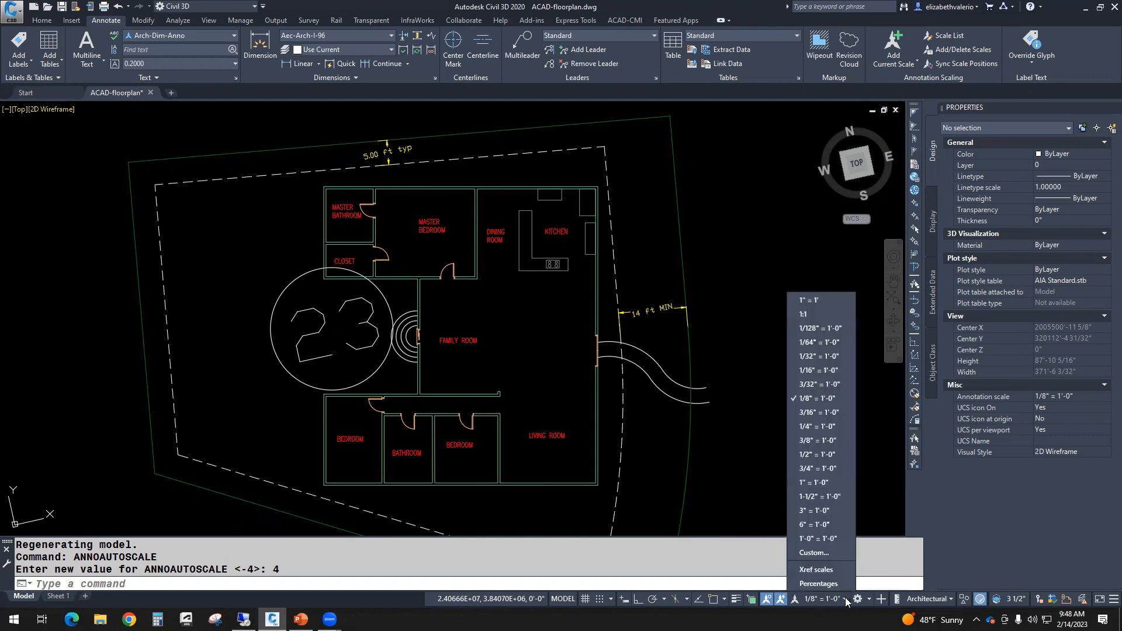
{"action": "left_click", "coordinate": [810, 413]}
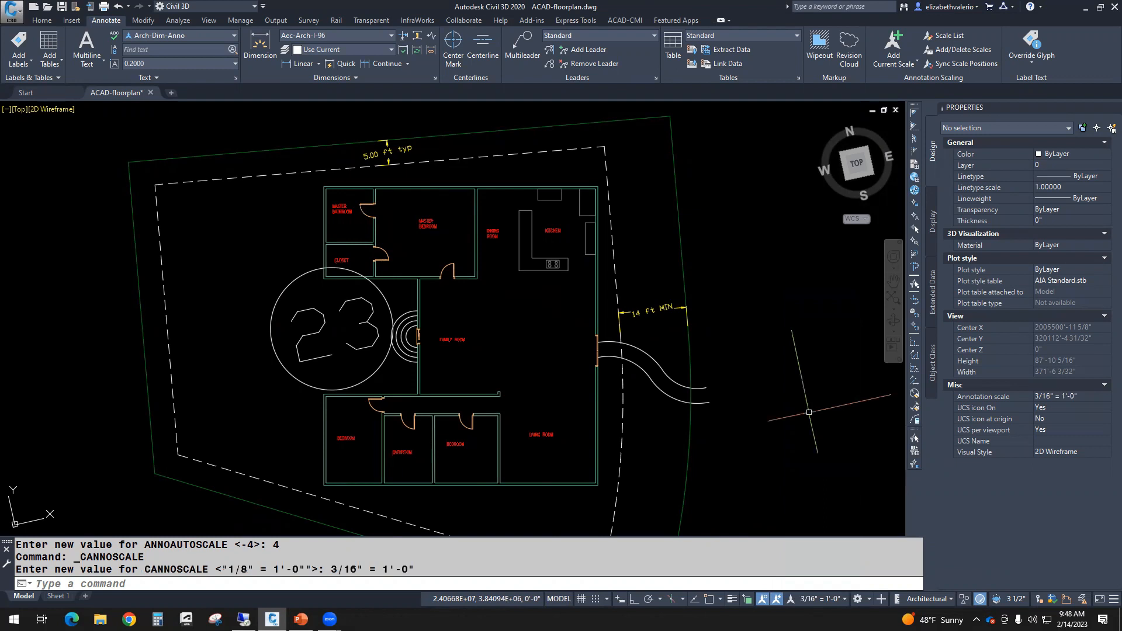
{"action": "left_click", "coordinate": [777, 599]}
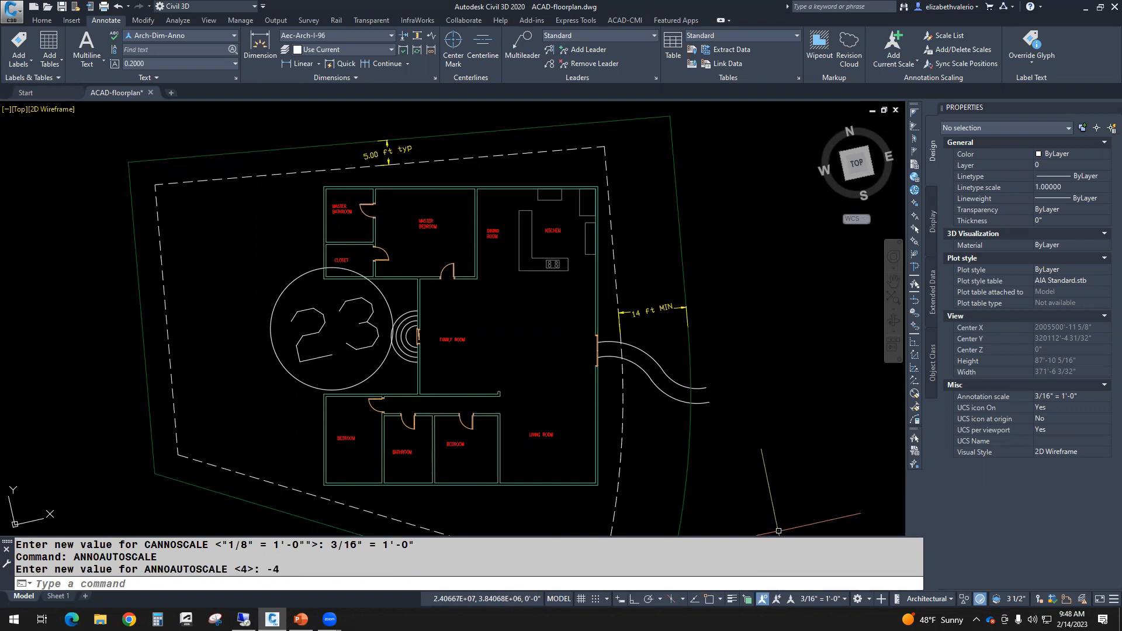
Check the bedroom and bathroom labels in Sheet 1's 3/16" = 1'-0" viewport and save the drawing.
{"action": "left_click", "coordinate": [59, 598]}
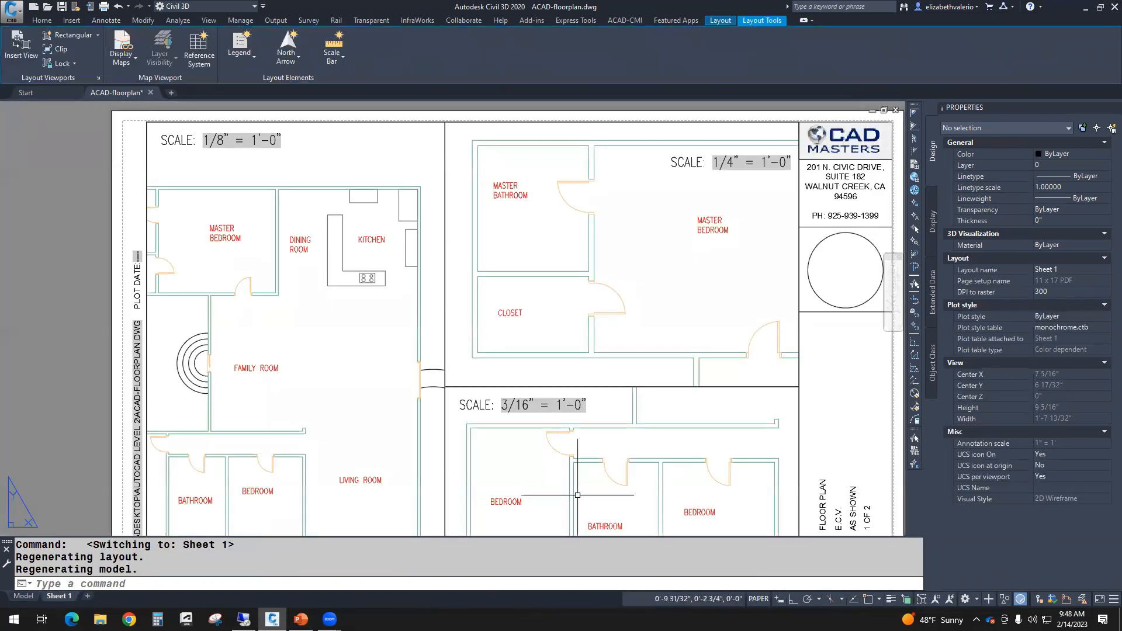
{"action": "middle_click_drag", "start_coordinate": [579, 499], "coordinate": [585, 473]}
{"action": "scroll", "coordinate": [518, 425], "scroll_direction": "up", "scroll_amount": 3}
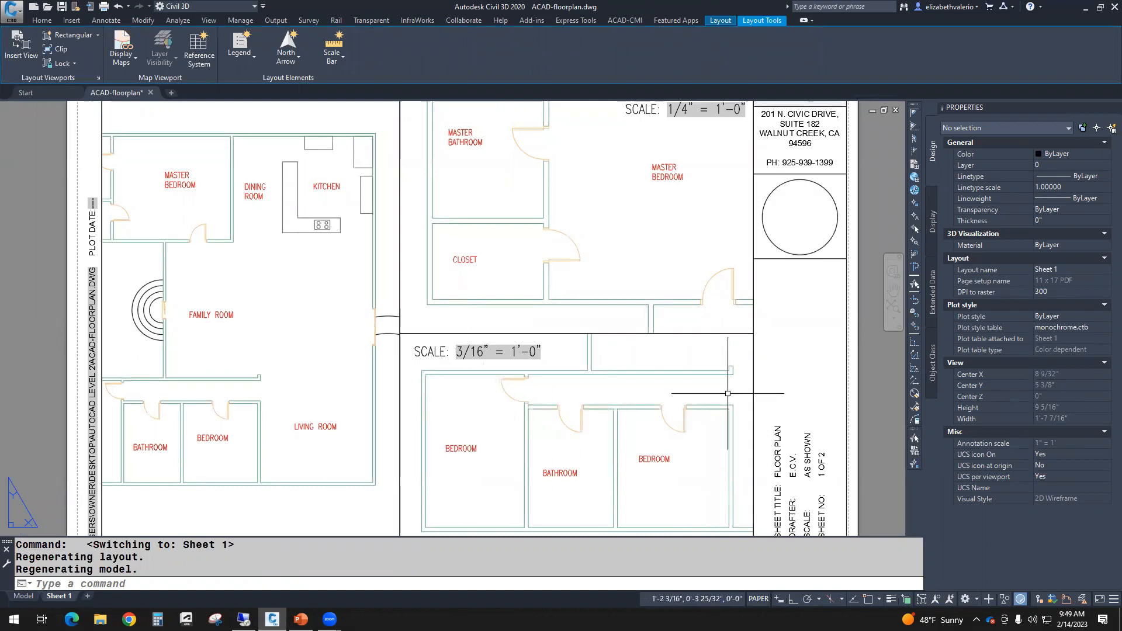
{"action": "scroll", "coordinate": [728, 393], "scroll_direction": "down", "scroll_amount": 3}
{"action": "middle_click_drag", "start_coordinate": [728, 393], "coordinate": [641, 422]}
{"action": "scroll", "coordinate": [641, 421], "scroll_direction": "up", "scroll_amount": 2}
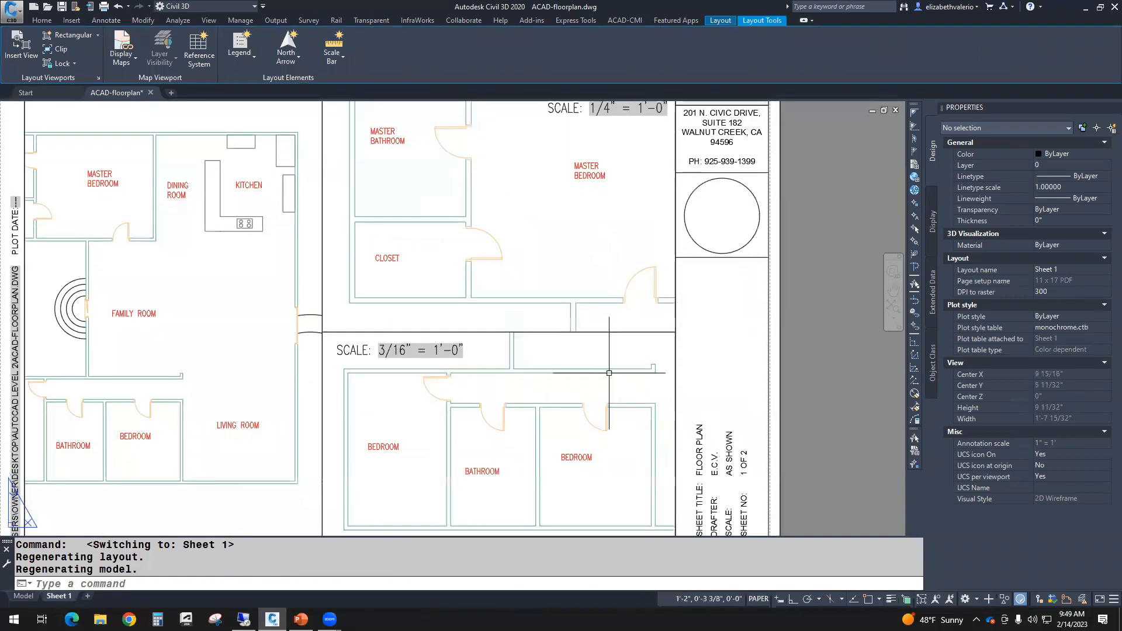
{"action": "left_click", "coordinate": [62, 8]}
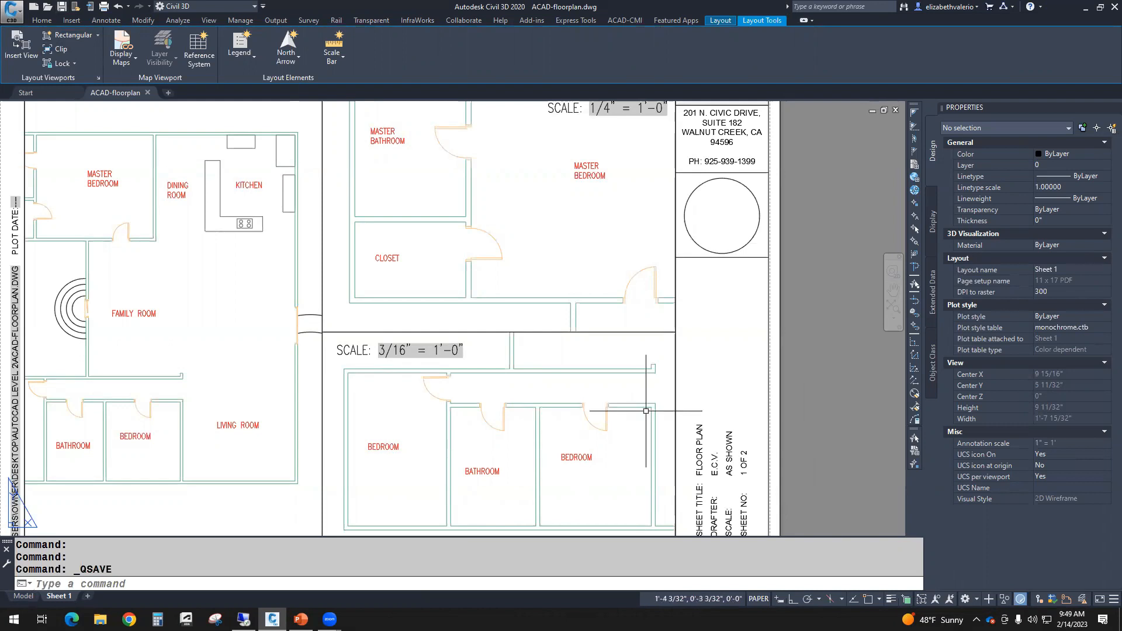
{"action": "middle_click_drag", "start_coordinate": [533, 381], "coordinate": [616, 396]}
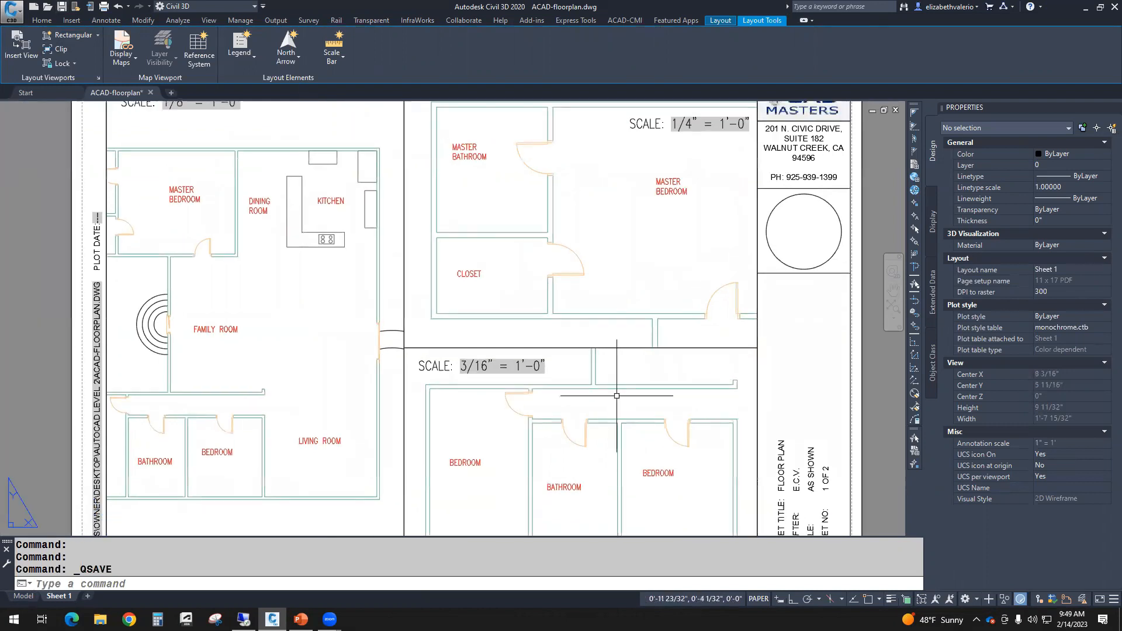